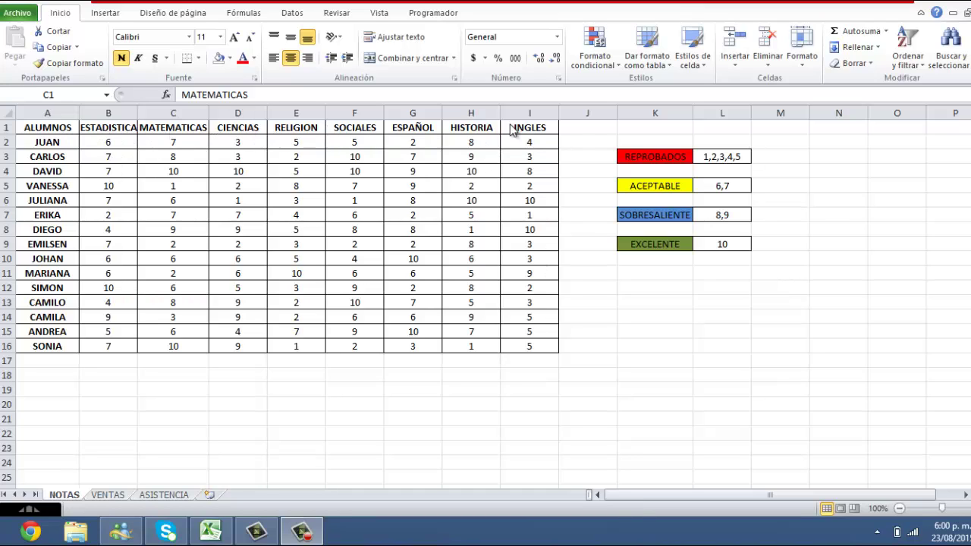
Point out the legend's REPROBADOS grades 1–5 and ACEPTABLE grades 6–7
{"action": "left_click", "coordinate": [727, 177]}
{"action": "left_click", "coordinate": [726, 156]}
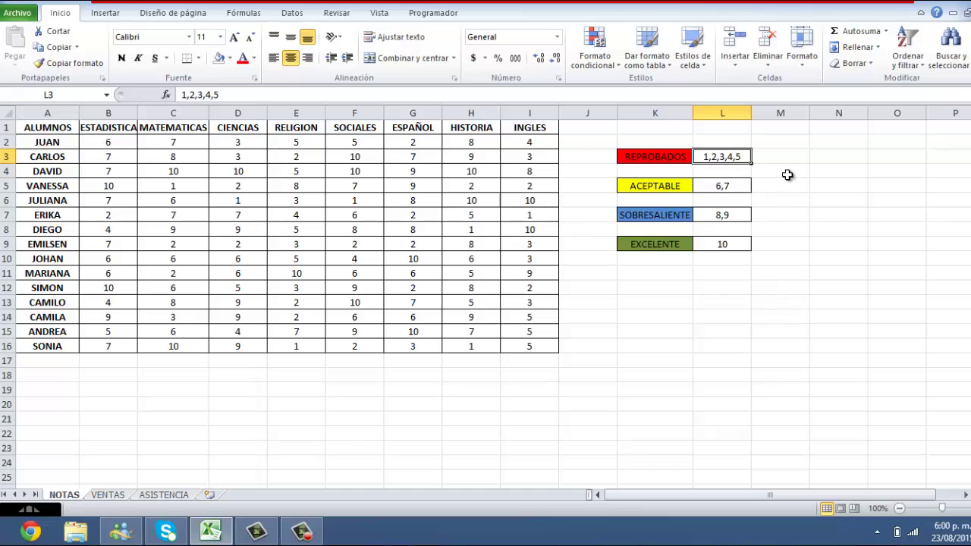
{"action": "left_click", "coordinate": [753, 171]}
{"action": "left_click", "coordinate": [746, 161]}
{"action": "left_click", "coordinate": [688, 186]}
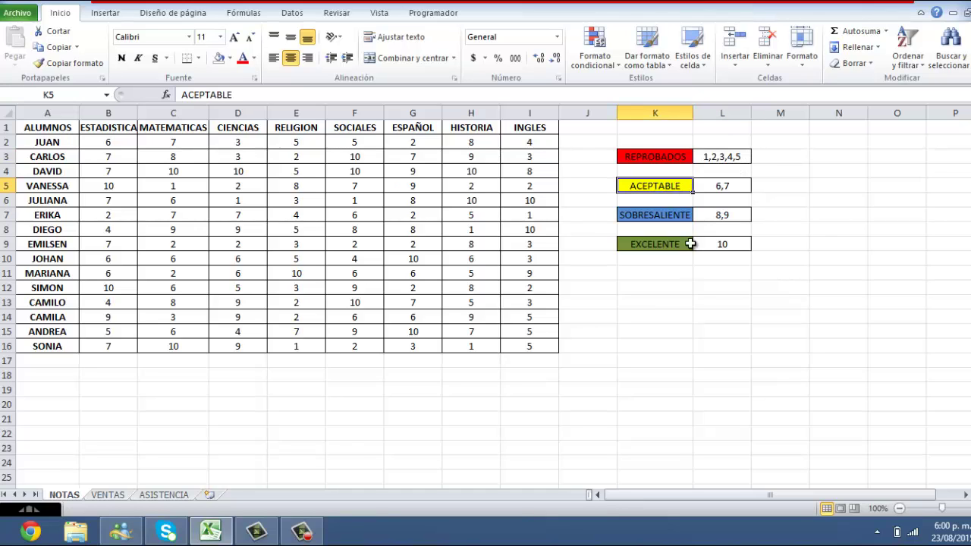
{"action": "left_click", "coordinate": [733, 188]}
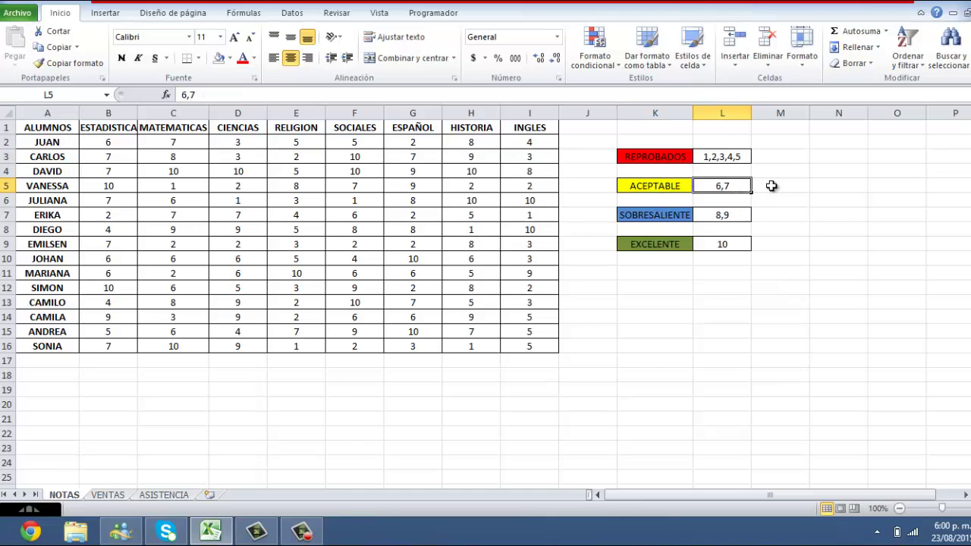
Point out SOBRESALIENTE 8–9 and EXCELENTE 10, then select the grades table A1:I16
{"action": "left_click", "coordinate": [660, 220]}
{"action": "left_click", "coordinate": [660, 298]}
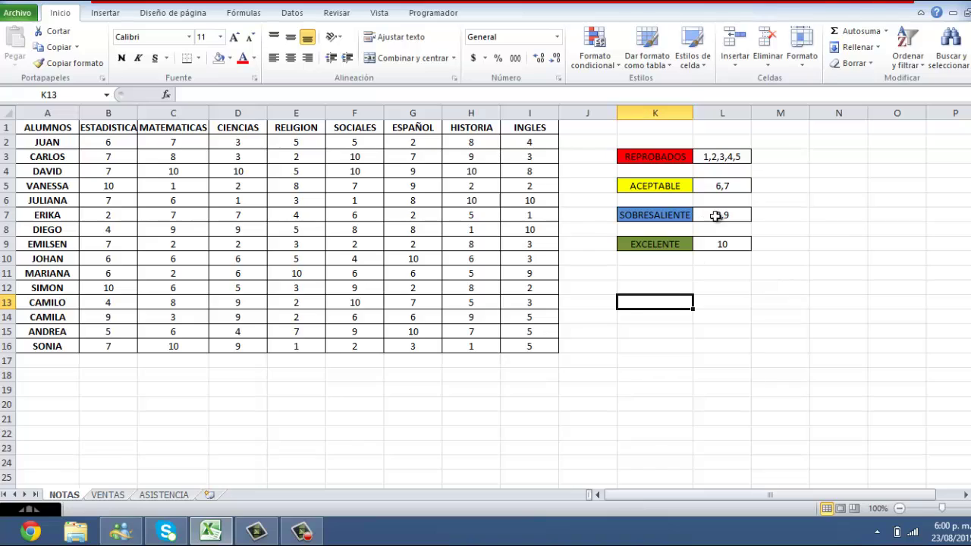
{"action": "left_click", "coordinate": [681, 245]}
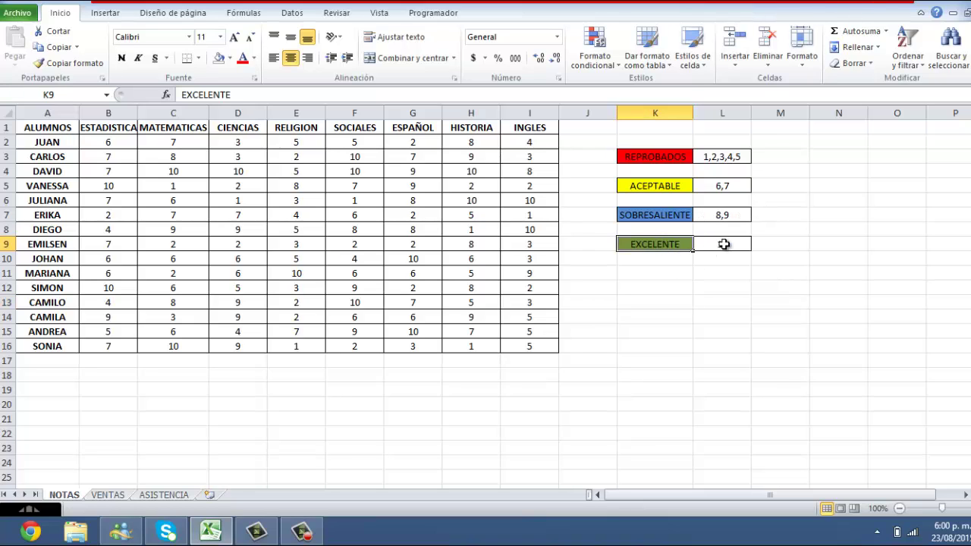
{"action": "left_click", "coordinate": [721, 244]}
{"action": "type", "text": "10"}
{"action": "left_click", "coordinate": [654, 300]}
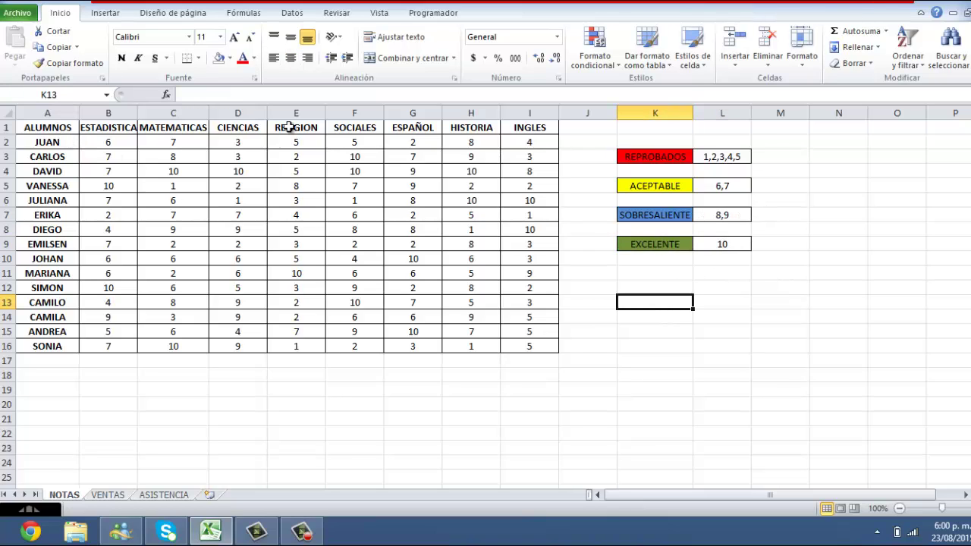
{"action": "mouse_move", "coordinate": [50, 128]}
{"action": "left_mouse_down"}
{"action": "mouse_move", "coordinate": [568, 273]}
{"action": "mouse_move", "coordinate": [533, 346]}
{"action": "left_mouse_up"}
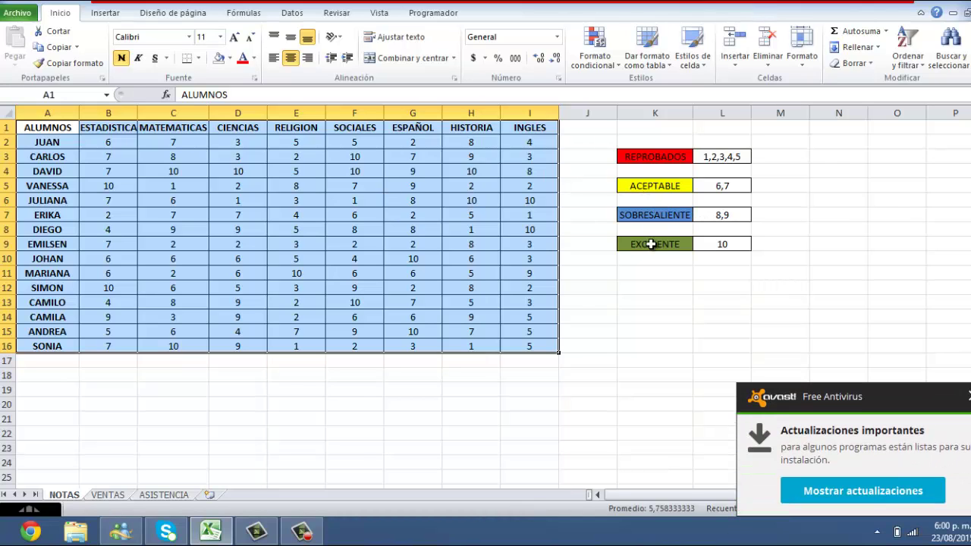
Dismiss the antivirus popup, reselect A1:I16 and bring up the highlight-cell rules list
{"action": "left_click", "coordinate": [967, 395]}
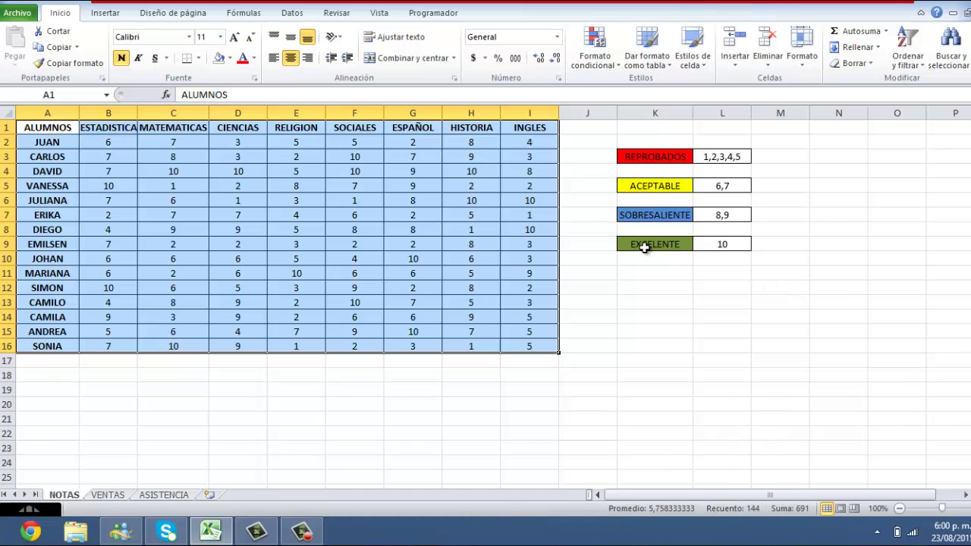
{"action": "left_click", "coordinate": [643, 244]}
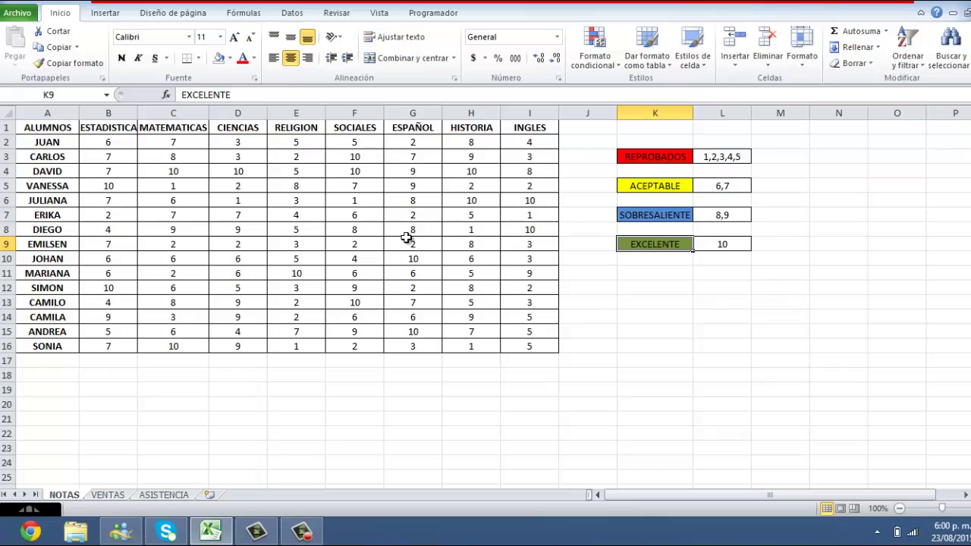
{"action": "left_click", "coordinate": [69, 63]}
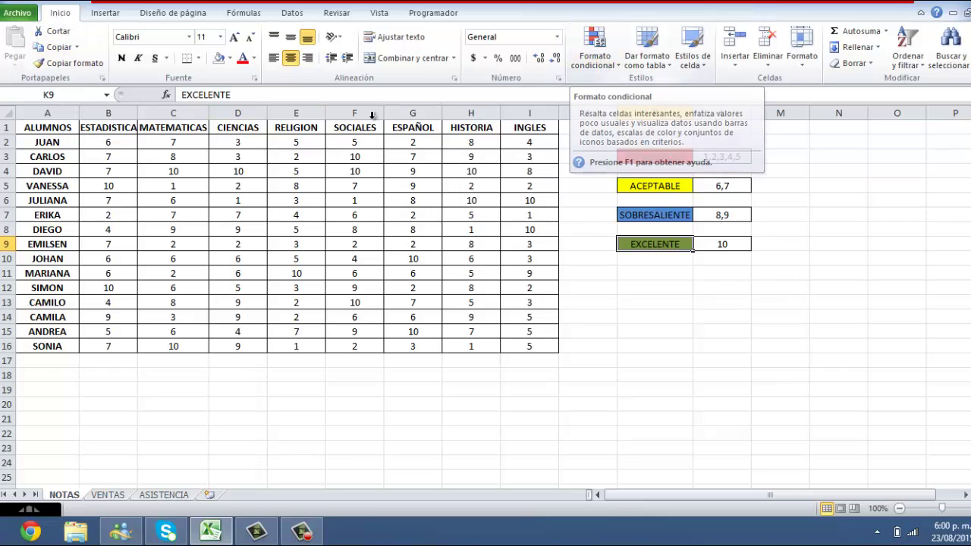
{"action": "mouse_move", "coordinate": [19, 128]}
{"action": "left_mouse_down"}
{"action": "mouse_move", "coordinate": [250, 188]}
{"action": "mouse_move", "coordinate": [536, 346]}
{"action": "left_mouse_up"}
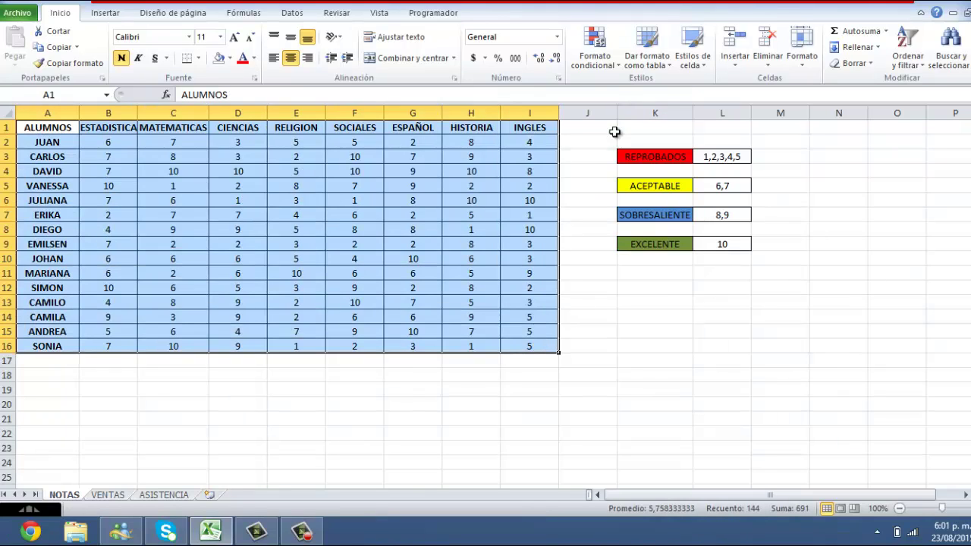
{"action": "left_click", "coordinate": [605, 71]}
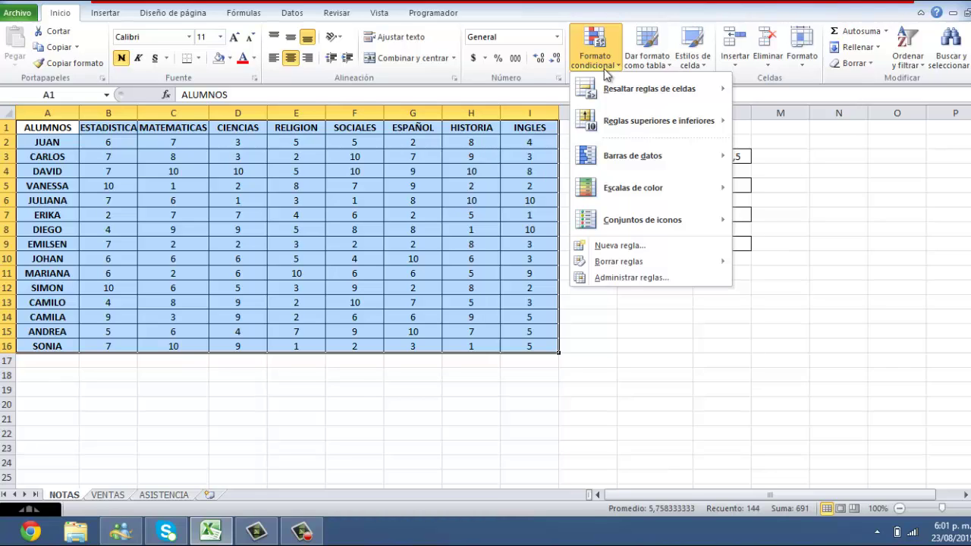
{"action": "mouse_move", "coordinate": [649, 89]}
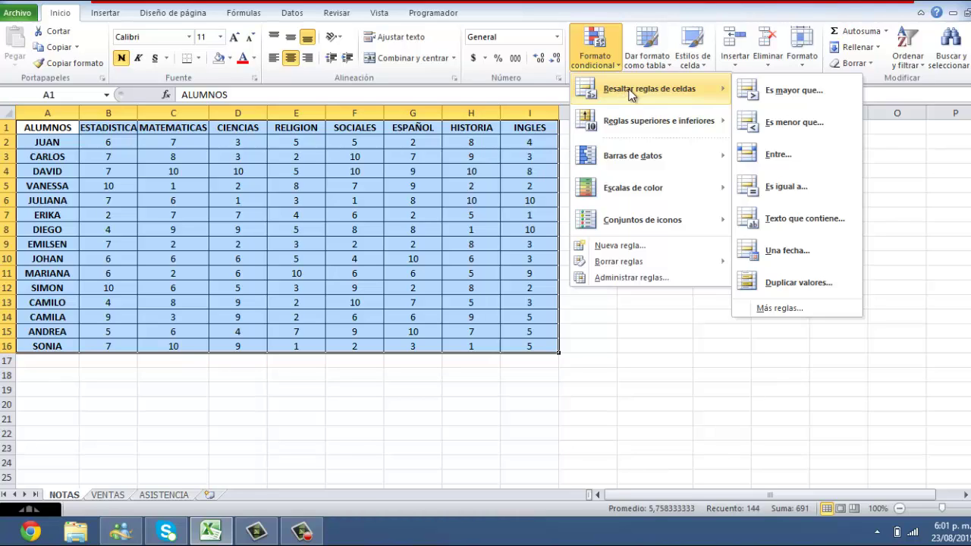
Start an 'Es menor que' rule with threshold 6 and choose Formato personalizado
{"action": "left_click", "coordinate": [793, 125]}
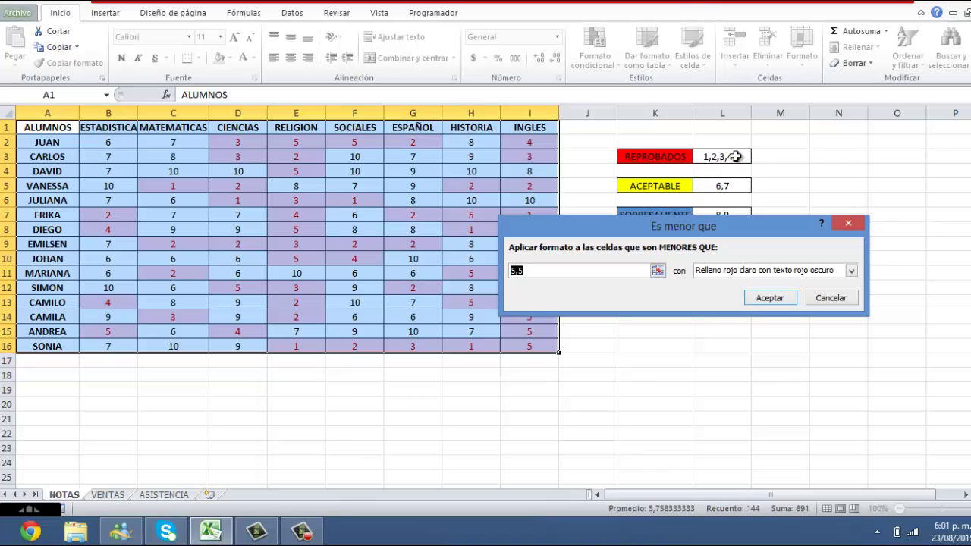
{"action": "left_click", "coordinate": [541, 271]}
{"action": "left_click_drag", "start_coordinate": [536, 271], "coordinate": [512, 270]}
{"action": "type", "text": "6"}
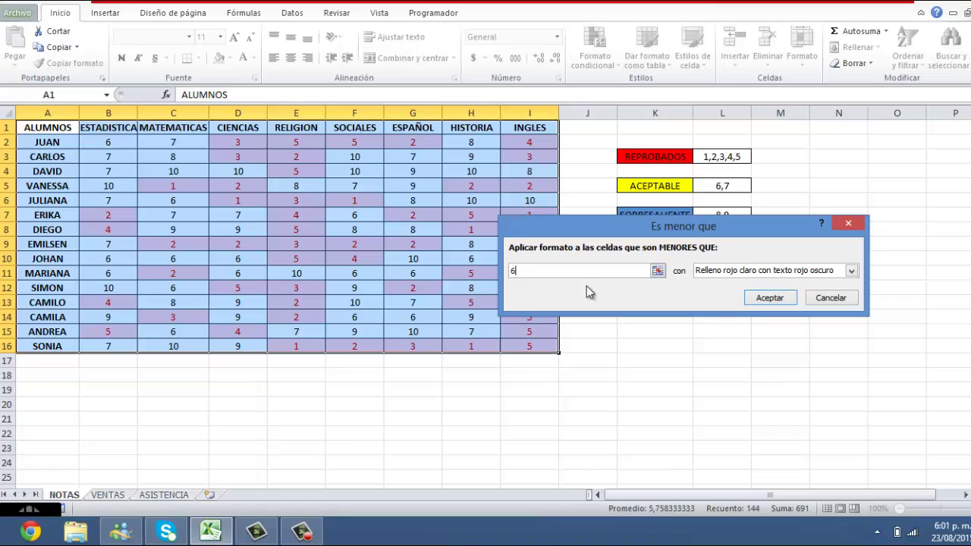
{"action": "left_click", "coordinate": [766, 271]}
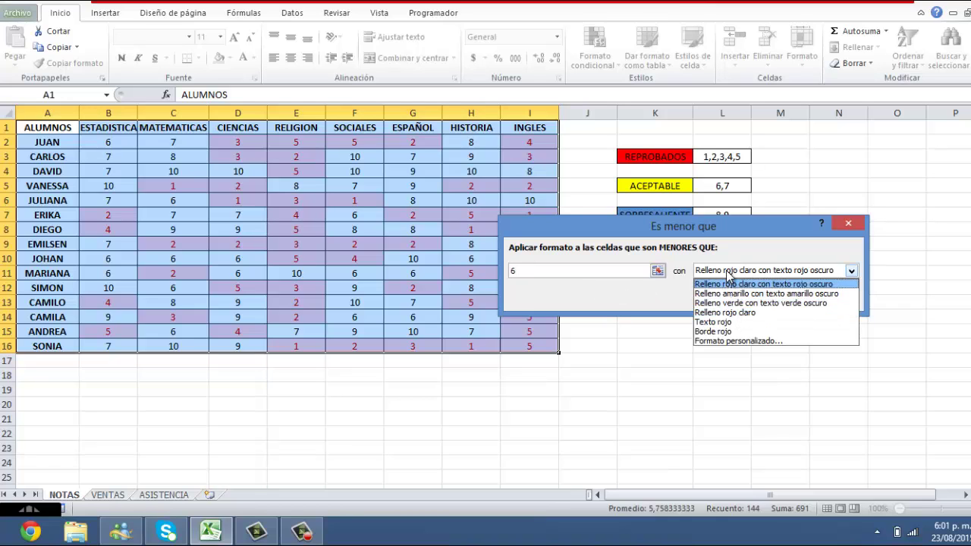
{"action": "left_click", "coordinate": [732, 284]}
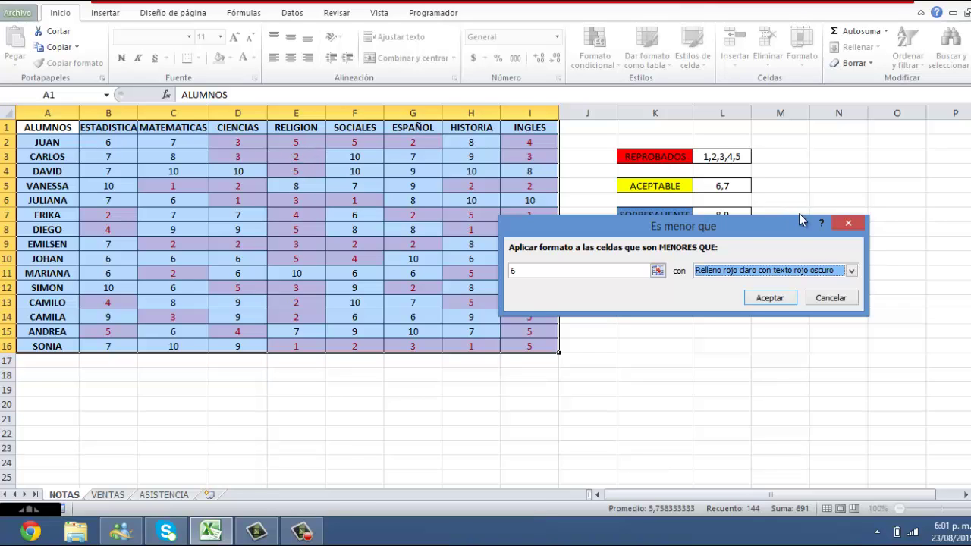
{"action": "left_click", "coordinate": [851, 270]}
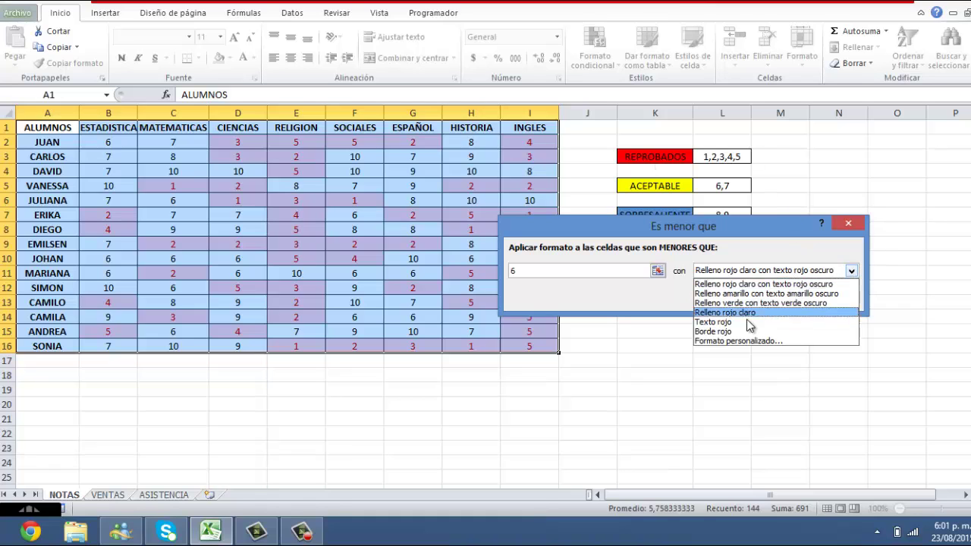
{"action": "left_click", "coordinate": [743, 343]}
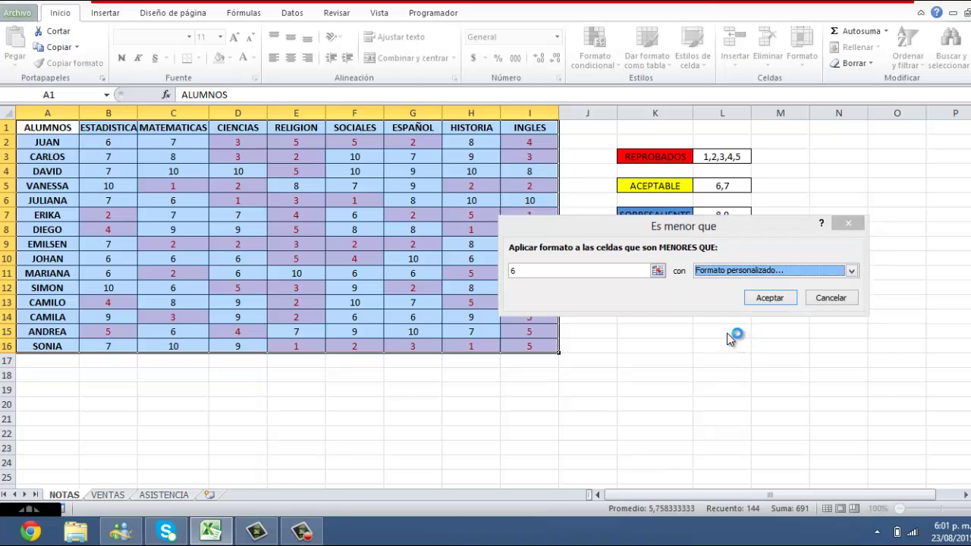
Give the custom format a red fill and black font colour, and confirm it
{"action": "mouse_move", "coordinate": [682, 88]}
{"action": "left_mouse_down"}
{"action": "mouse_move", "coordinate": [284, 81]}
{"action": "mouse_move", "coordinate": [314, 80]}
{"action": "left_mouse_up"}
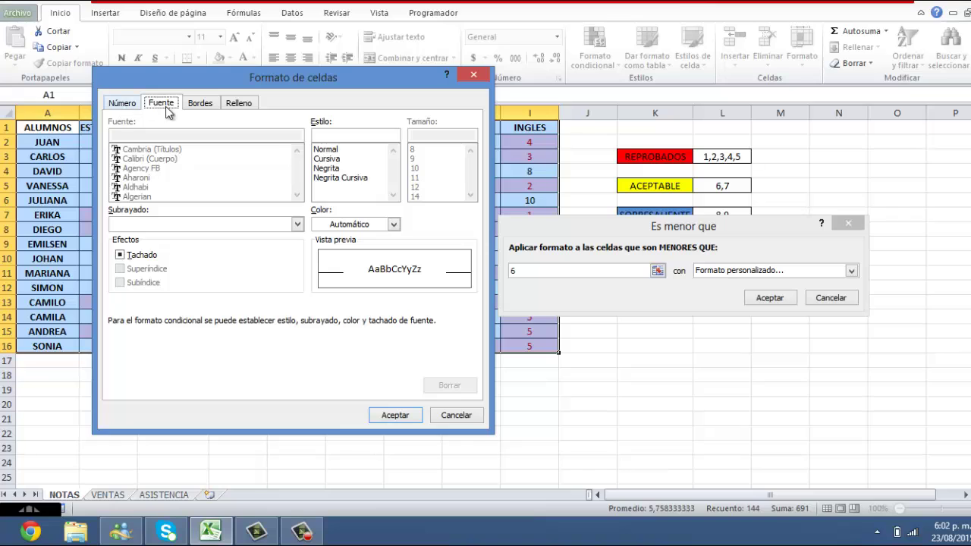
{"action": "left_click", "coordinate": [239, 102]}
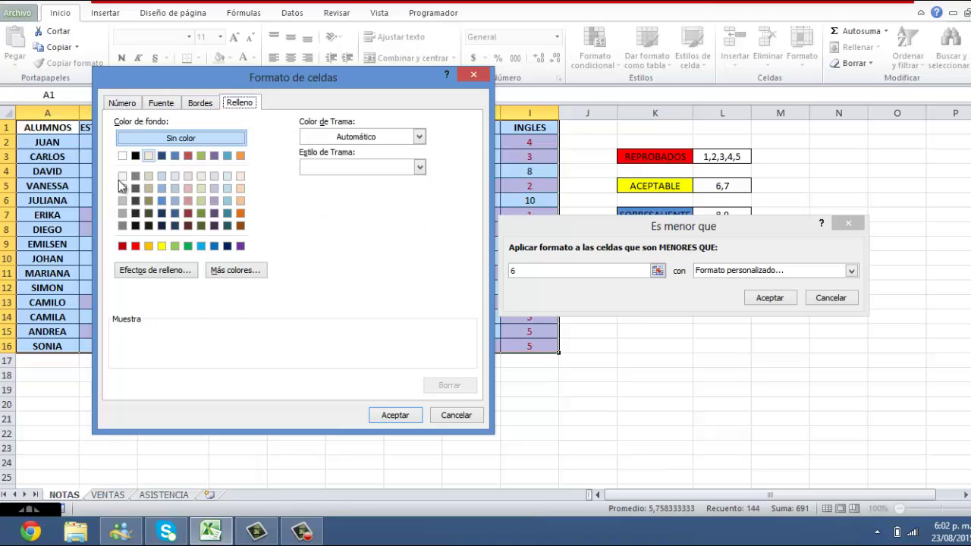
{"action": "left_click", "coordinate": [137, 247]}
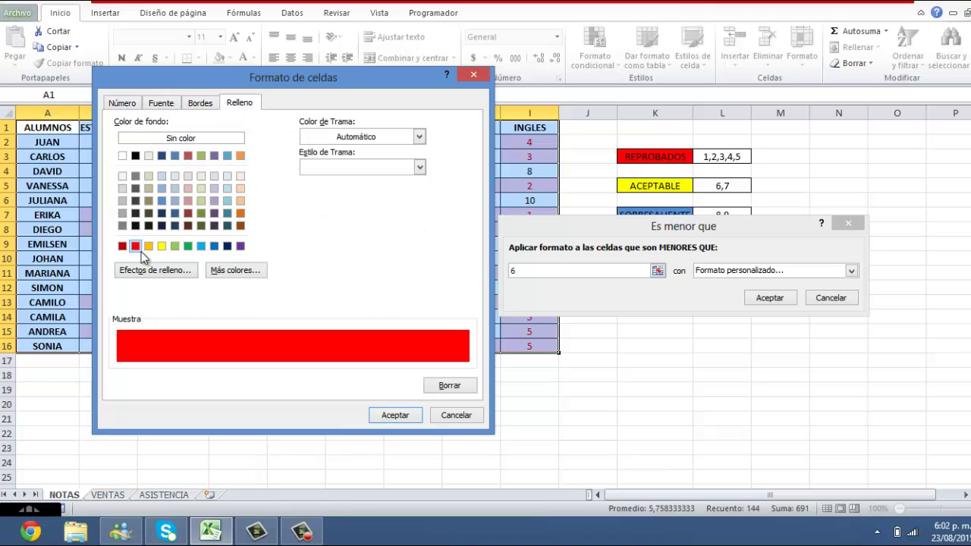
{"action": "left_click", "coordinate": [162, 103]}
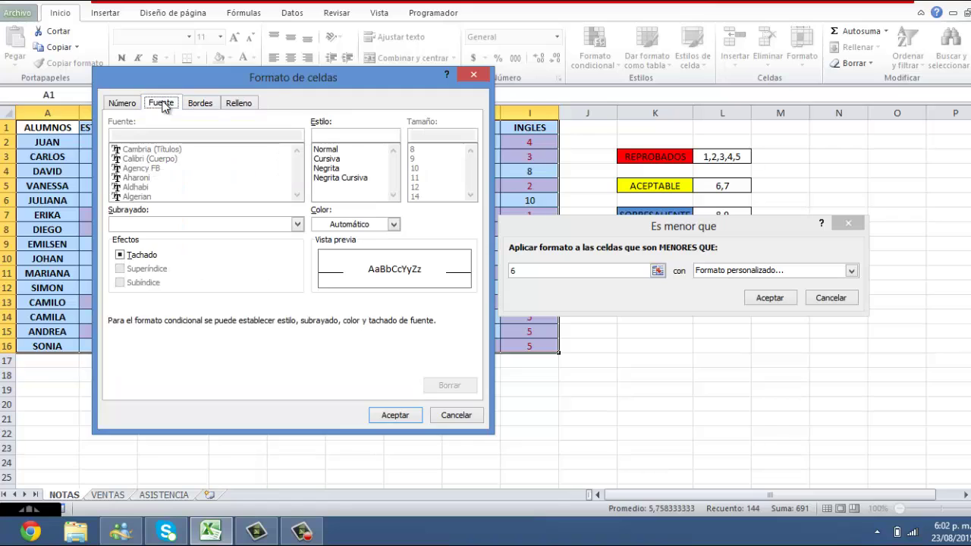
{"action": "left_click", "coordinate": [393, 226]}
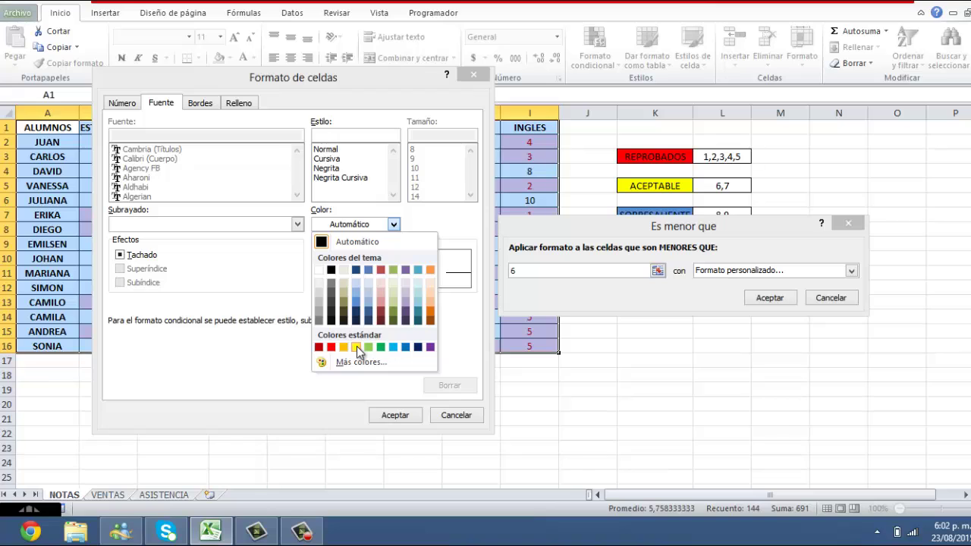
{"action": "left_click", "coordinate": [330, 321]}
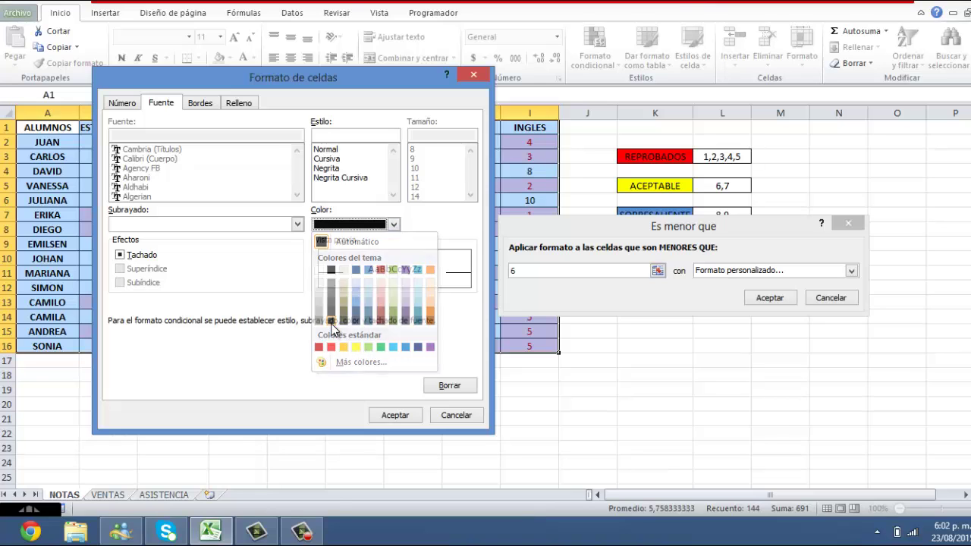
{"action": "left_click", "coordinate": [395, 415]}
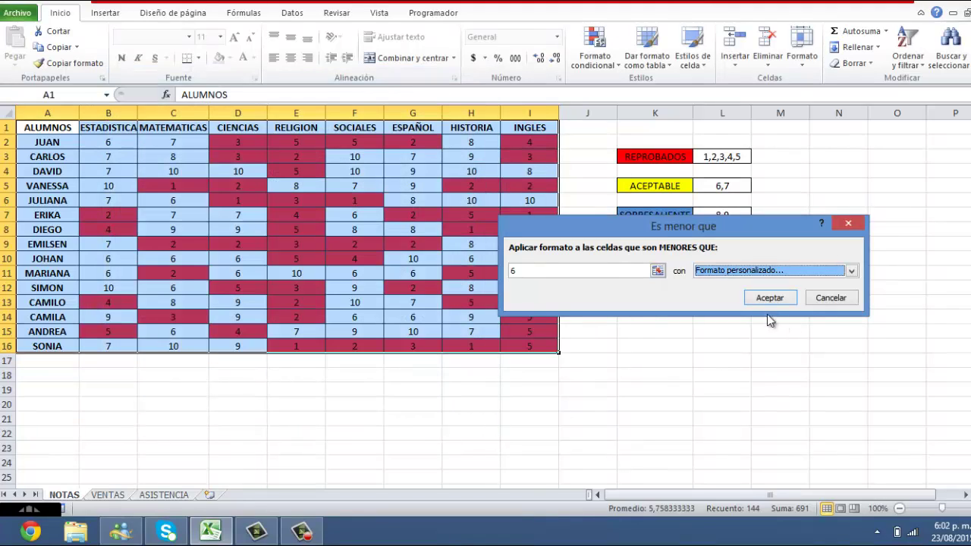
{"action": "left_click", "coordinate": [768, 297]}
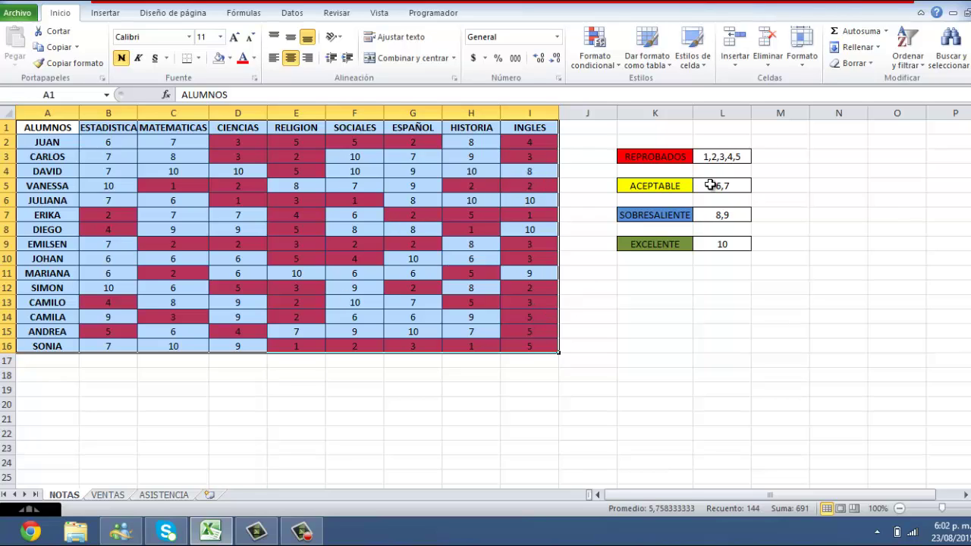
{"action": "left_click", "coordinate": [660, 185]}
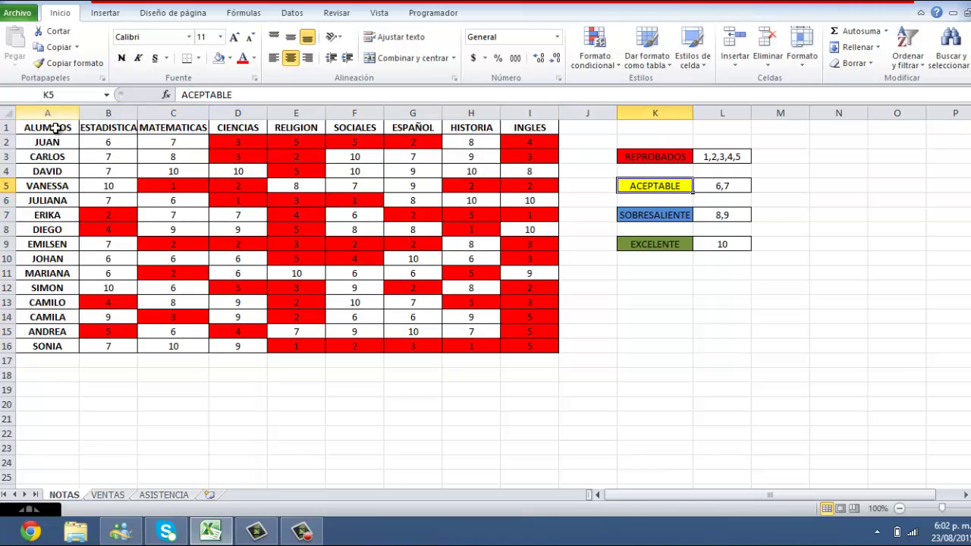
{"action": "left_click_drag", "start_coordinate": [46, 129], "coordinate": [537, 340]}
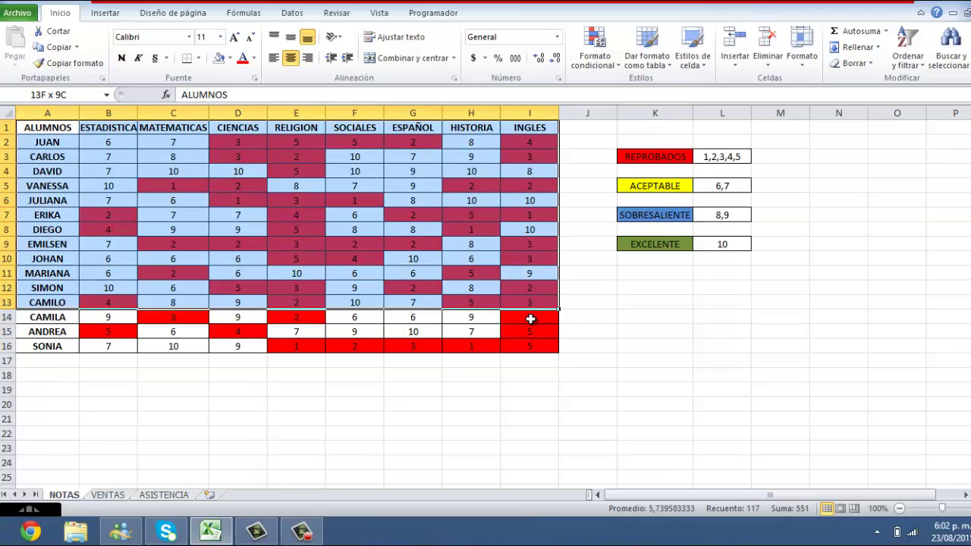
{"action": "left_click", "coordinate": [606, 74]}
{"action": "mouse_move", "coordinate": [649, 89]}
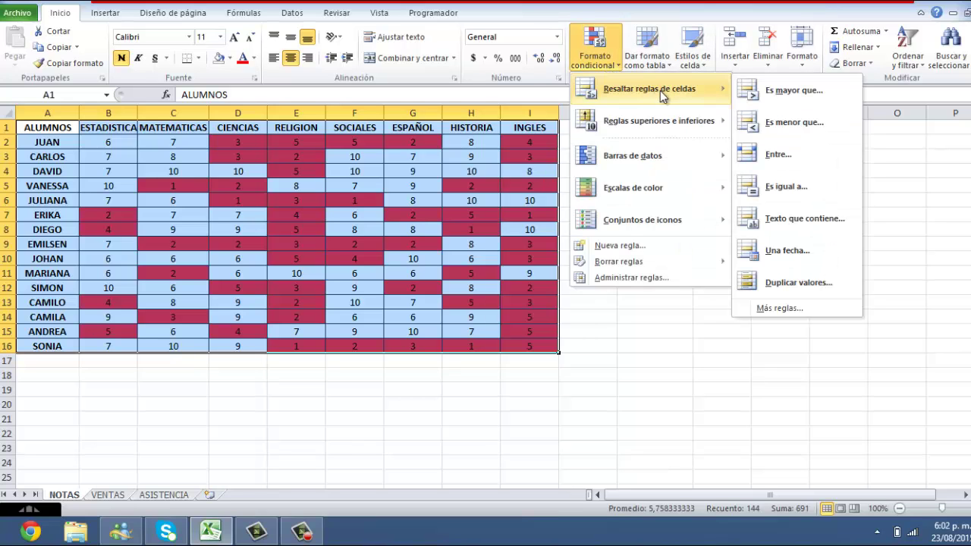
{"action": "left_click", "coordinate": [794, 122]}
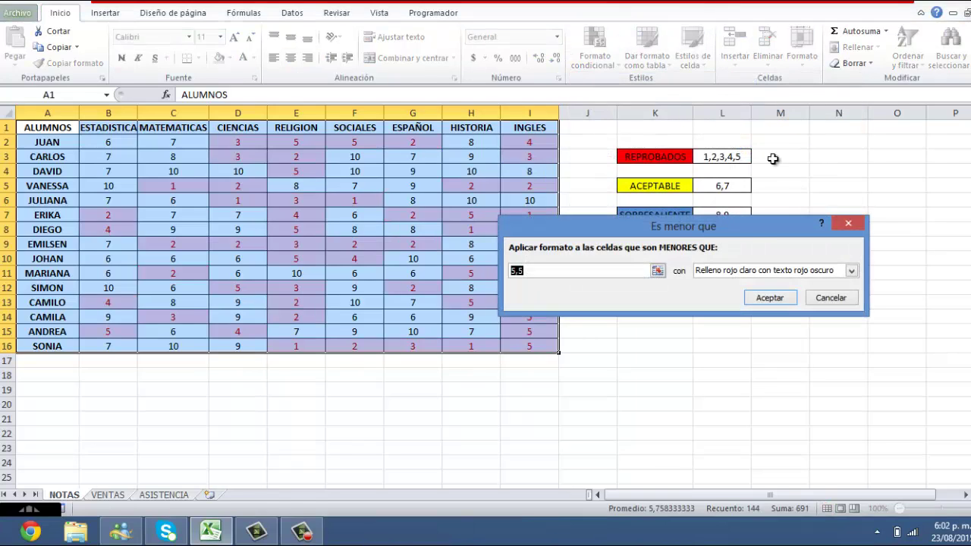
{"action": "left_click_drag", "start_coordinate": [759, 231], "coordinate": [425, 190]}
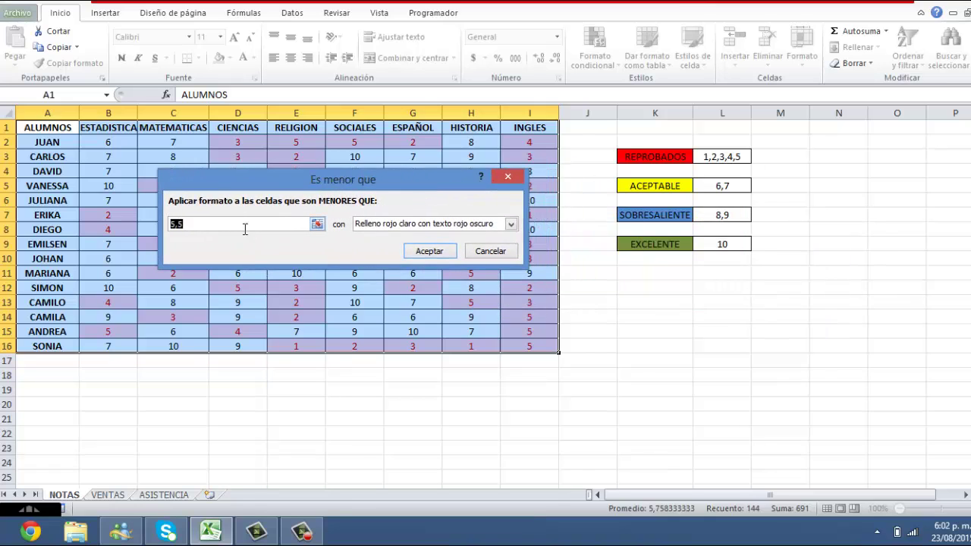
{"action": "left_click", "coordinate": [491, 251]}
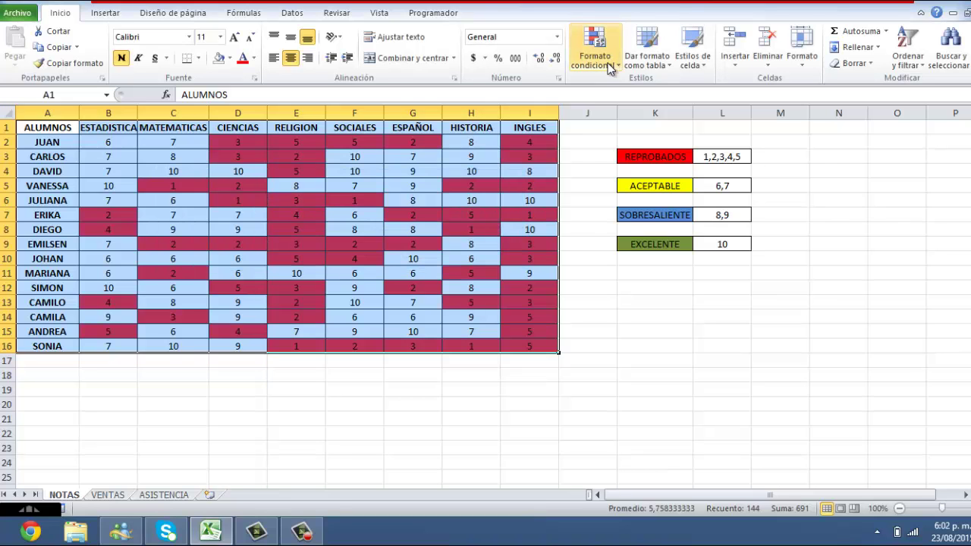
Start an 'Entre' rule for grades 6 to 7 using Formato personalizado
{"action": "left_click", "coordinate": [608, 65]}
{"action": "mouse_move", "coordinate": [649, 88]}
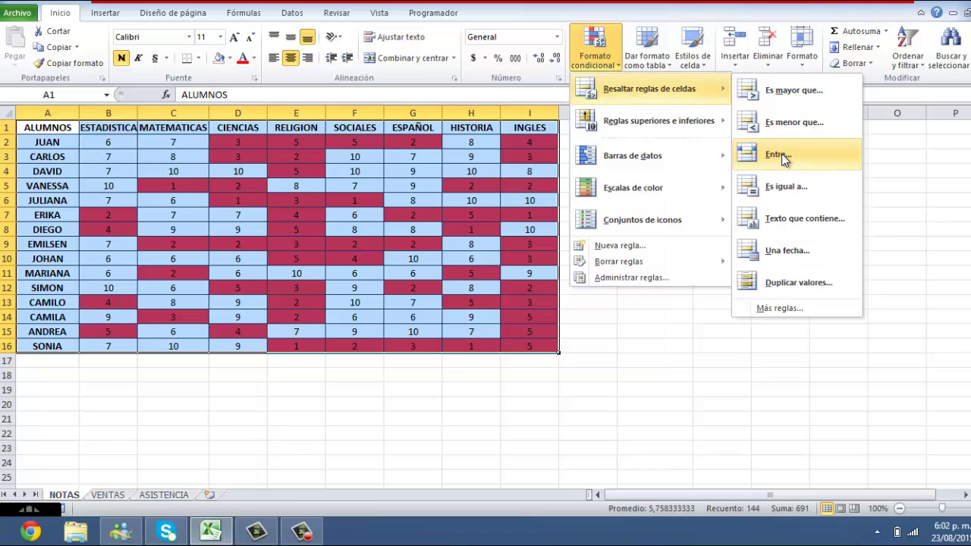
{"action": "left_click", "coordinate": [781, 153]}
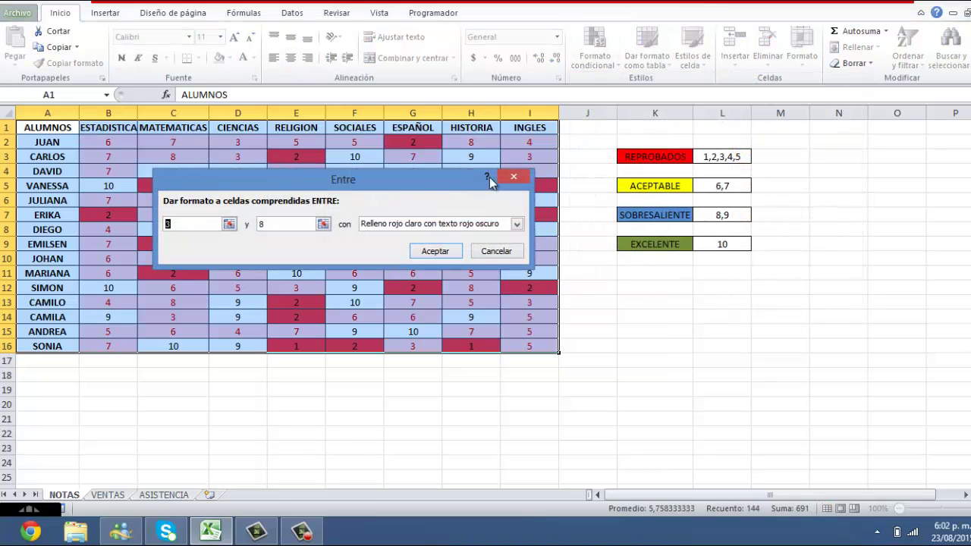
{"action": "left_click_drag", "start_coordinate": [393, 176], "coordinate": [339, 135]}
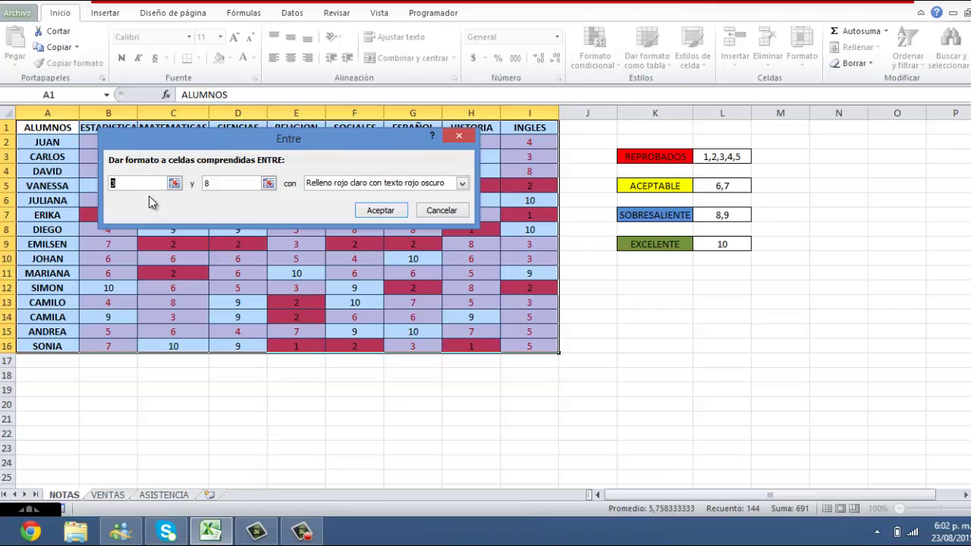
{"action": "type", "text": "6"}
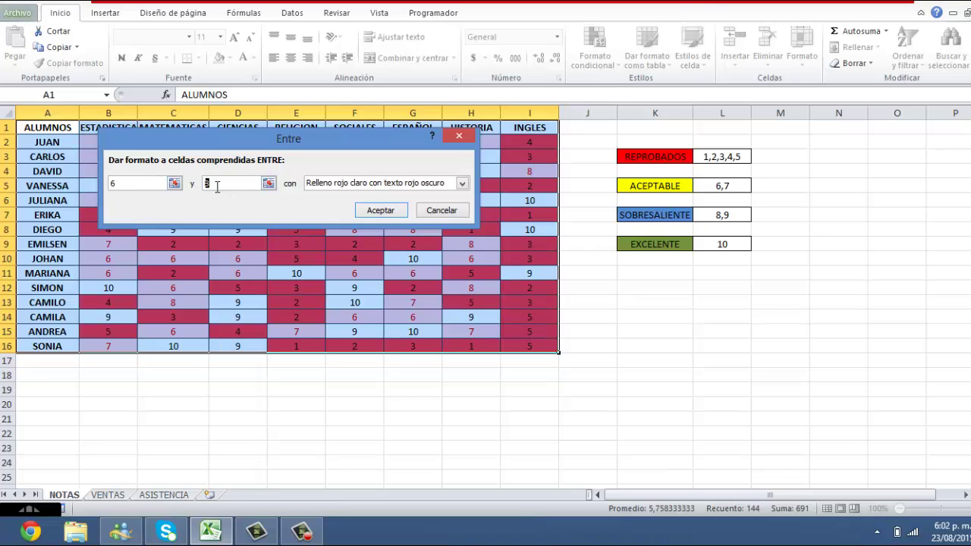
{"action": "type", "text": "7"}
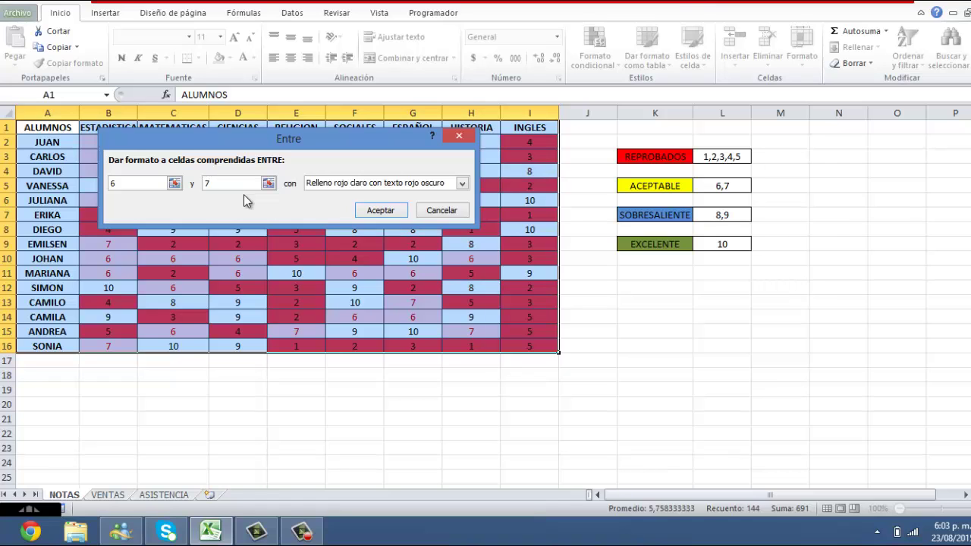
{"action": "left_click", "coordinate": [461, 183]}
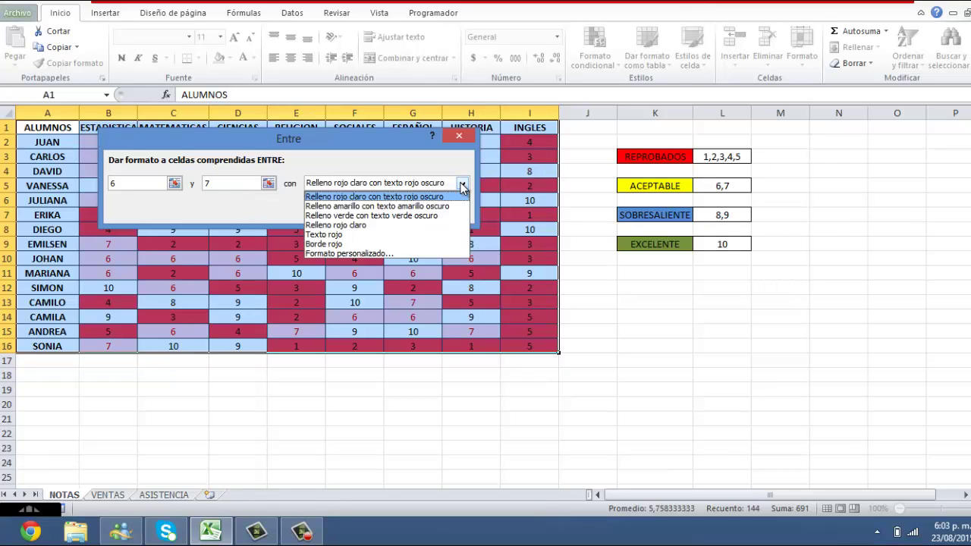
{"action": "left_click", "coordinate": [355, 253]}
Set the custom format to yellow fill with black text and apply the 6–7 rule
{"action": "left_click", "coordinate": [250, 65]}
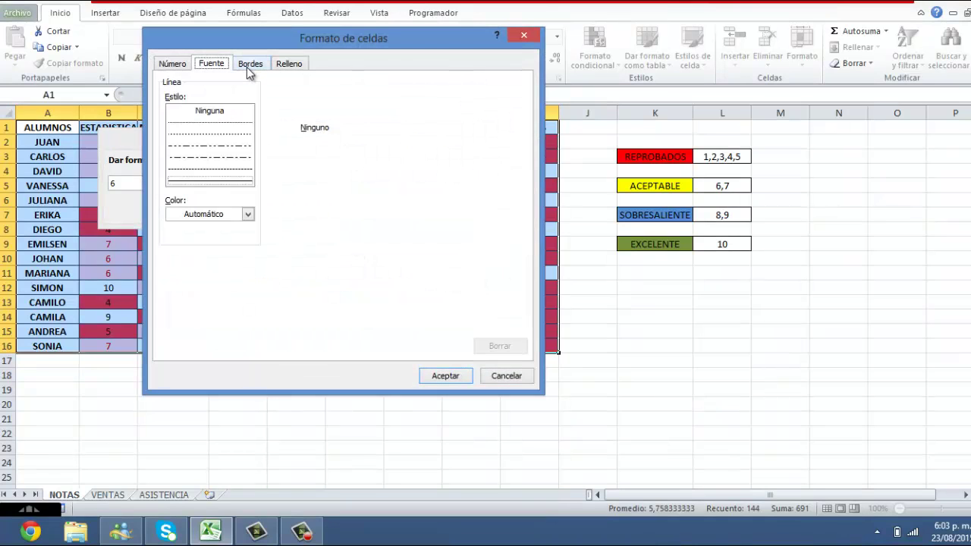
{"action": "left_click", "coordinate": [282, 64]}
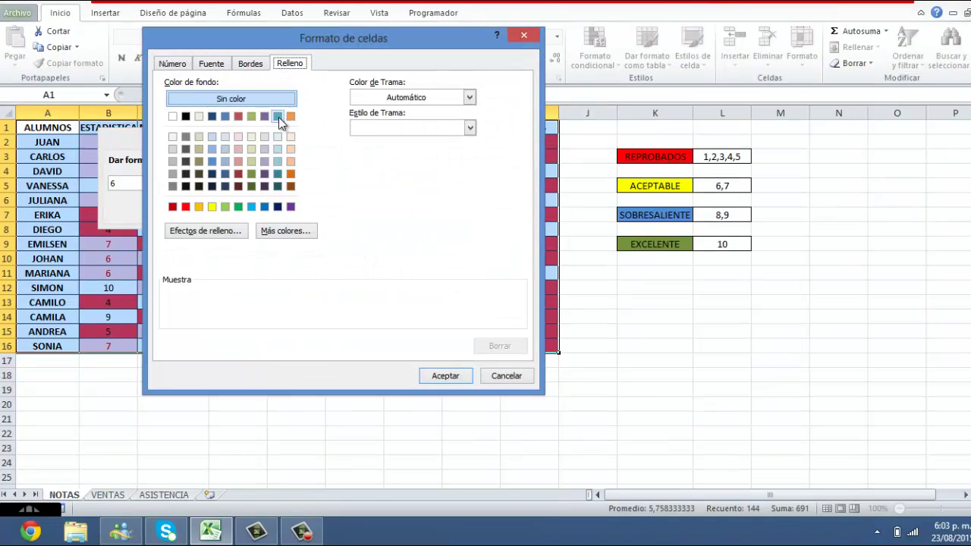
{"action": "left_click", "coordinate": [212, 206]}
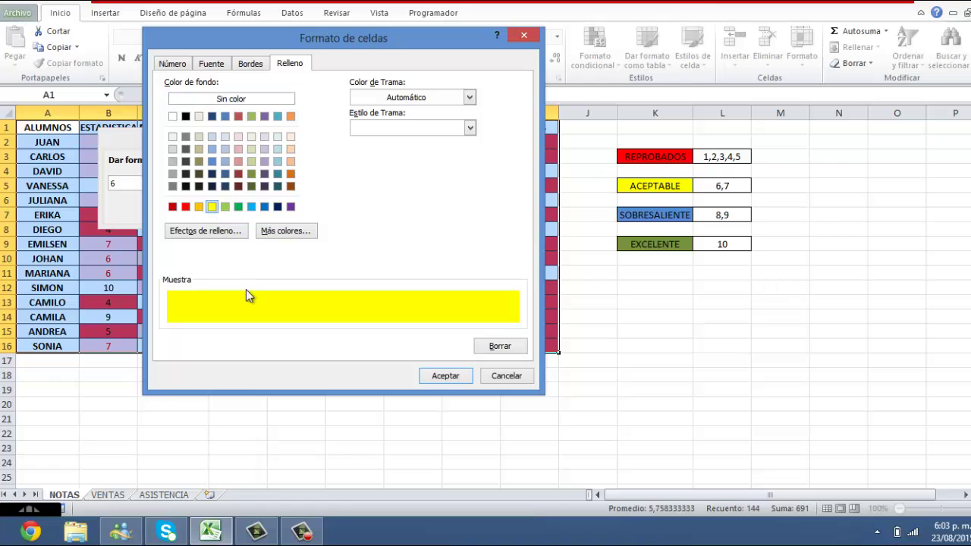
{"action": "left_click", "coordinate": [237, 66]}
{"action": "left_click", "coordinate": [221, 65]}
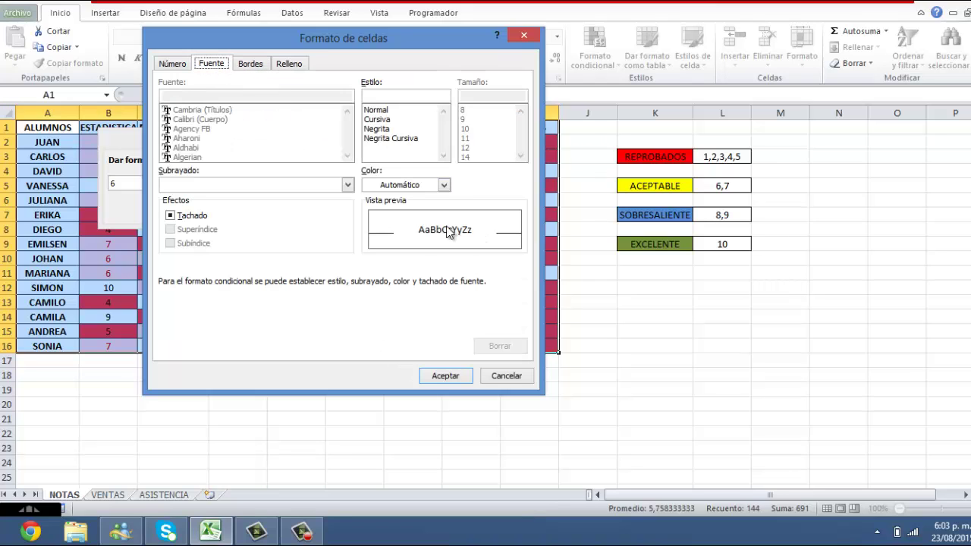
{"action": "left_click", "coordinate": [443, 185]}
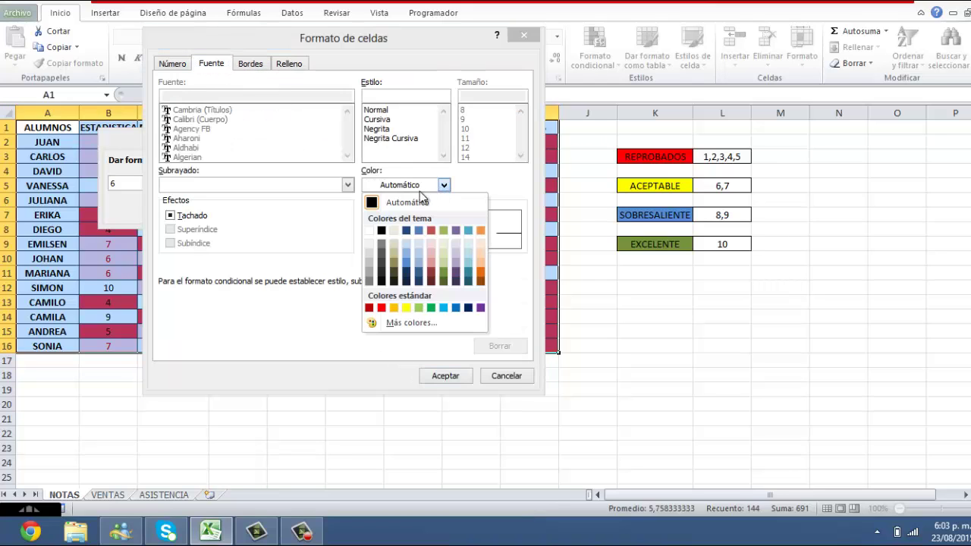
{"action": "left_click", "coordinate": [381, 230]}
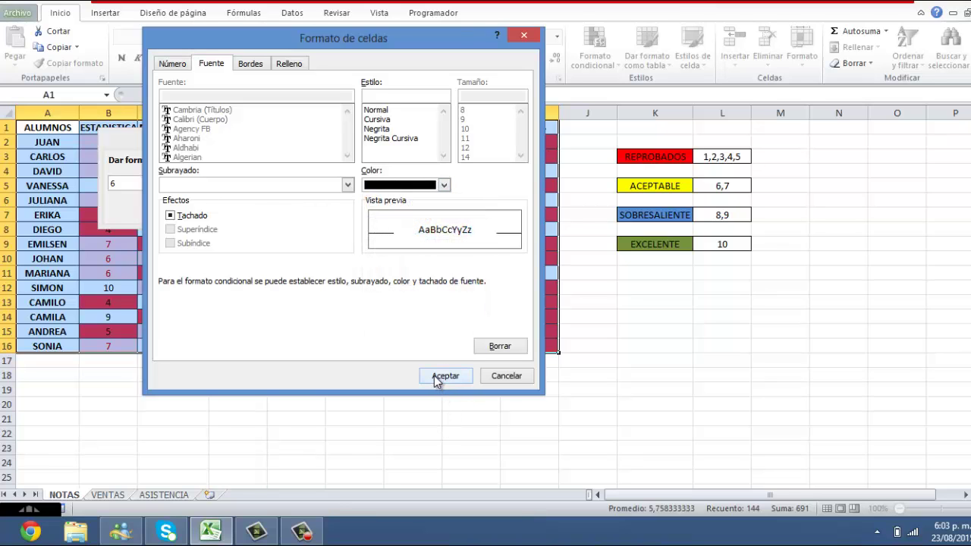
{"action": "left_click", "coordinate": [442, 376]}
{"action": "left_click", "coordinate": [379, 210]}
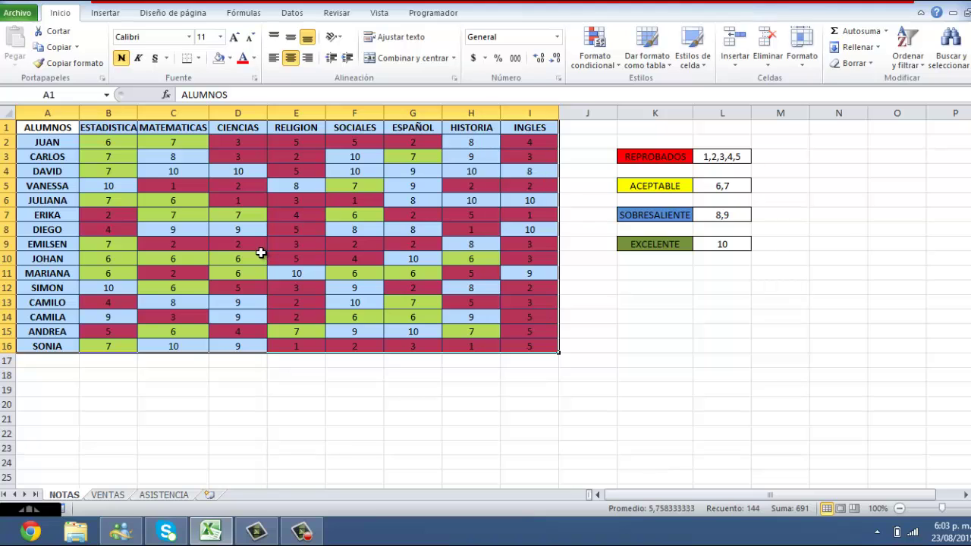
Reselect the table and start an 'Entre' rule from 8 to 9 with a custom format
{"action": "mouse_move", "coordinate": [48, 127]}
{"action": "left_mouse_down"}
{"action": "mouse_move", "coordinate": [485, 352]}
{"action": "mouse_move", "coordinate": [537, 345]}
{"action": "left_mouse_up"}
{"action": "left_click", "coordinate": [597, 58]}
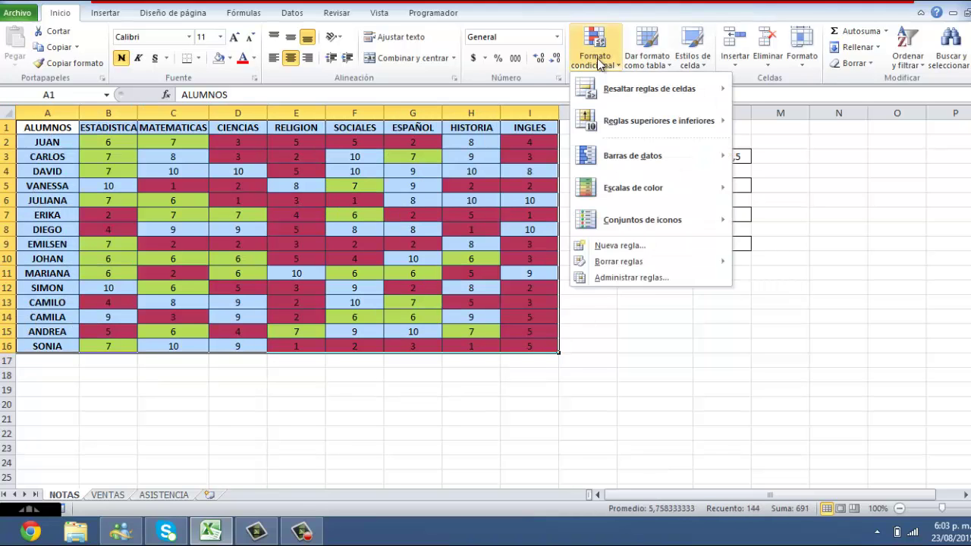
{"action": "mouse_move", "coordinate": [649, 89]}
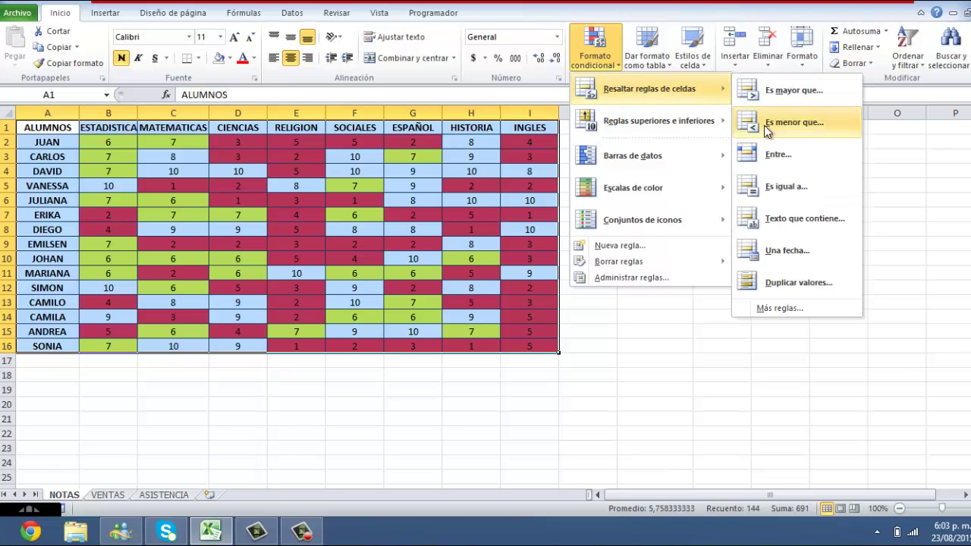
{"action": "left_click", "coordinate": [777, 154]}
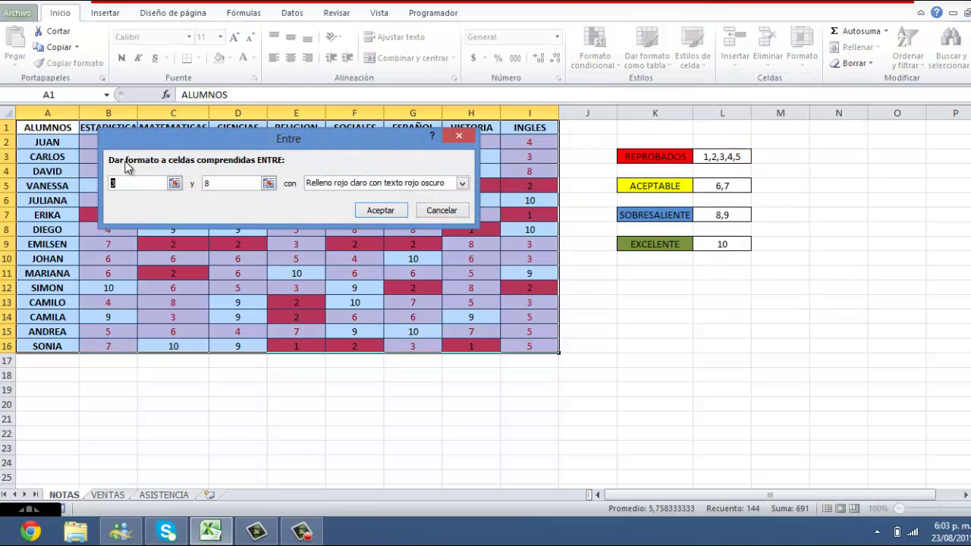
{"action": "type", "text": "8"}
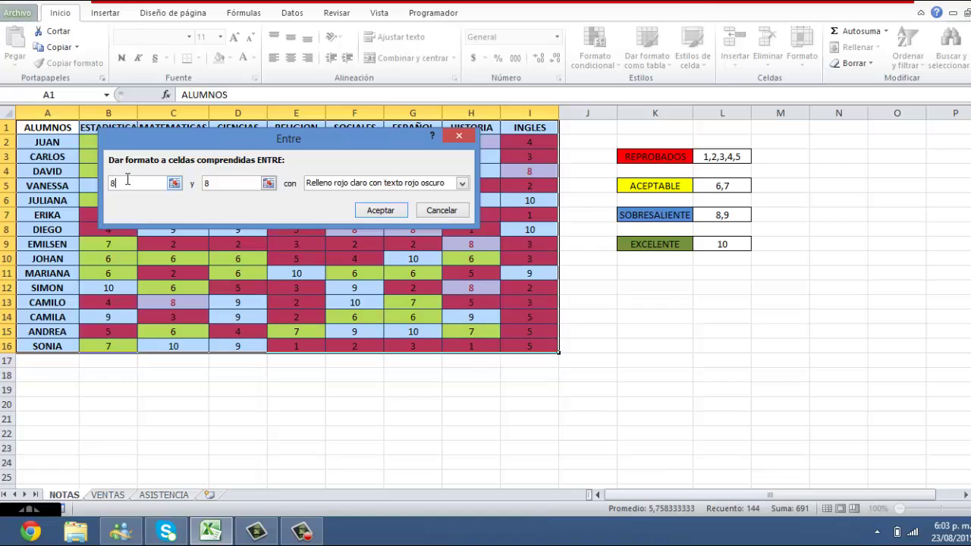
{"action": "key", "text": "Tab"}
{"action": "type", "text": "9"}
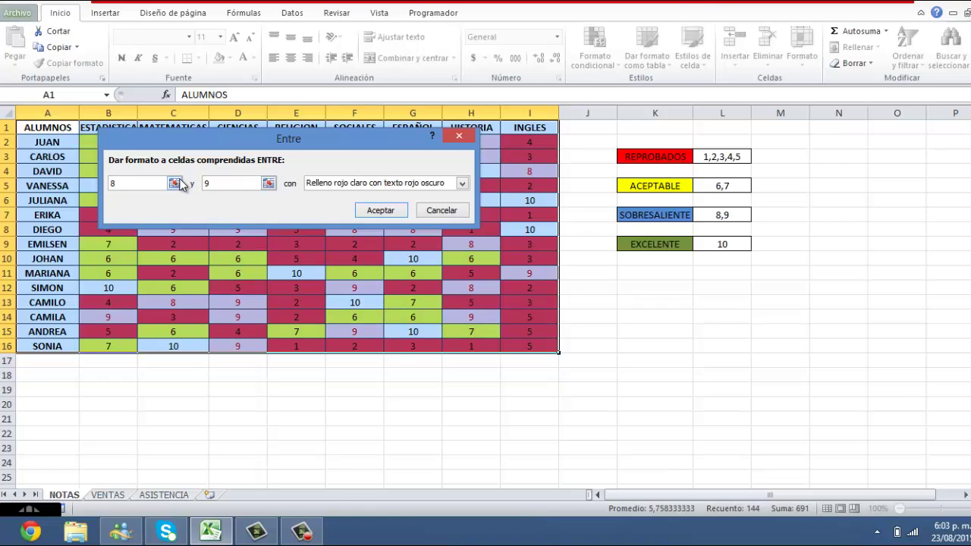
{"action": "left_click", "coordinate": [462, 184]}
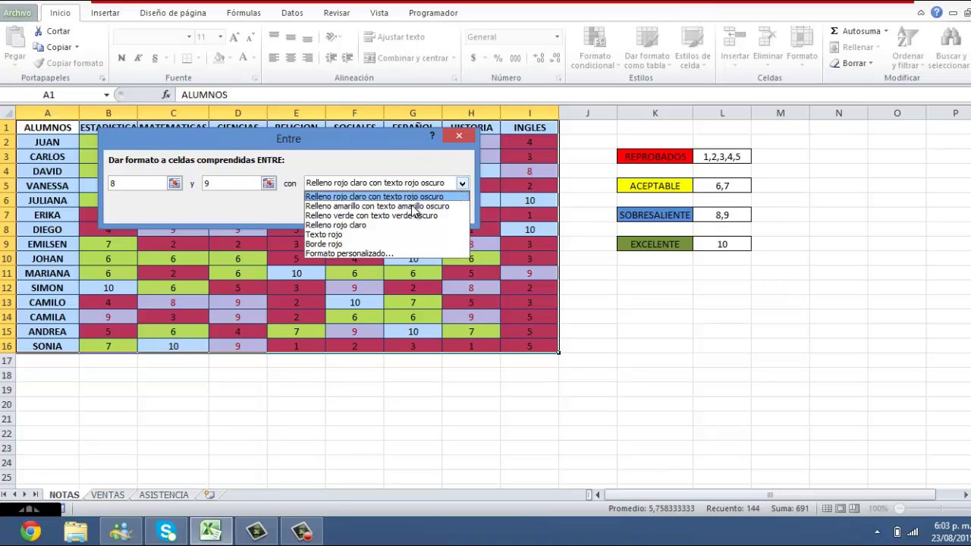
{"action": "left_click", "coordinate": [372, 254]}
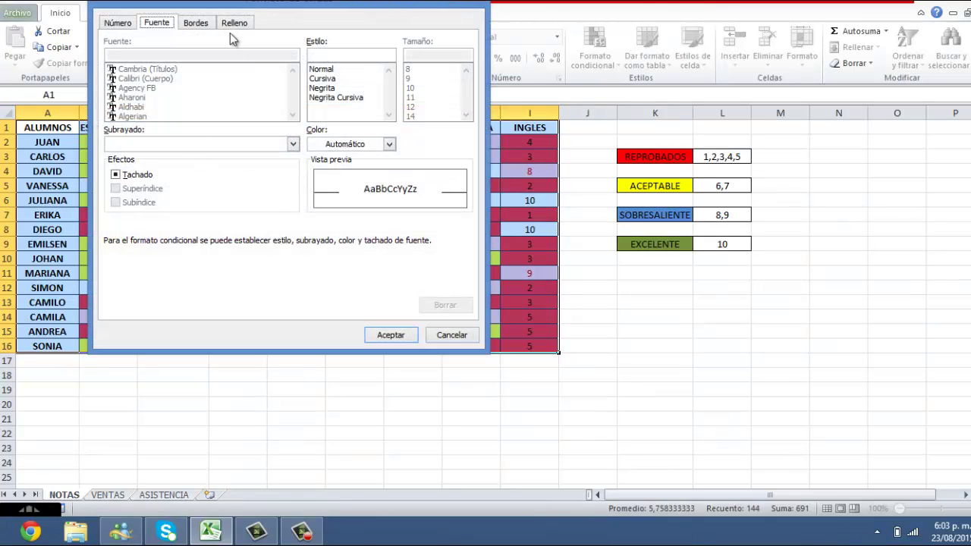
Set a blue fill with black text and apply the 8–9 rule
{"action": "left_click", "coordinate": [233, 24]}
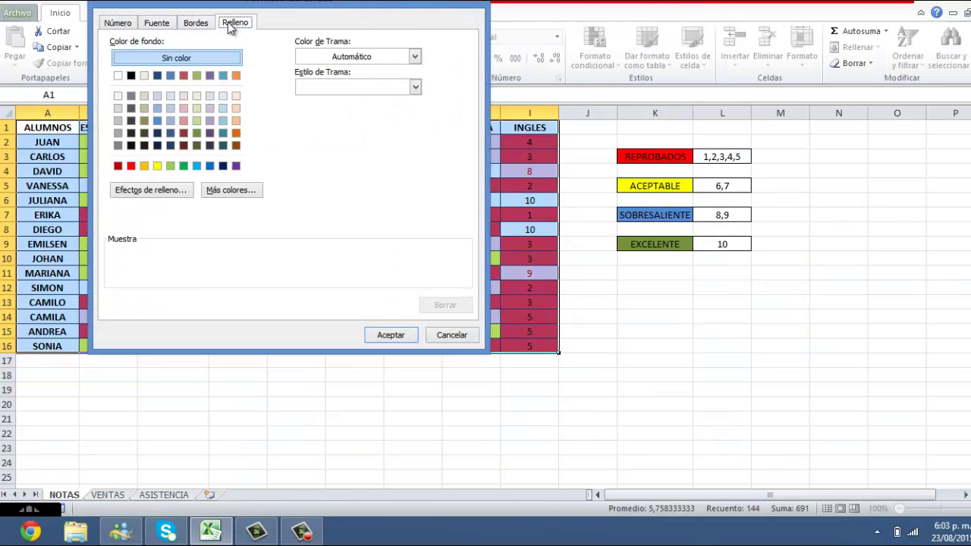
{"action": "left_click", "coordinate": [158, 121]}
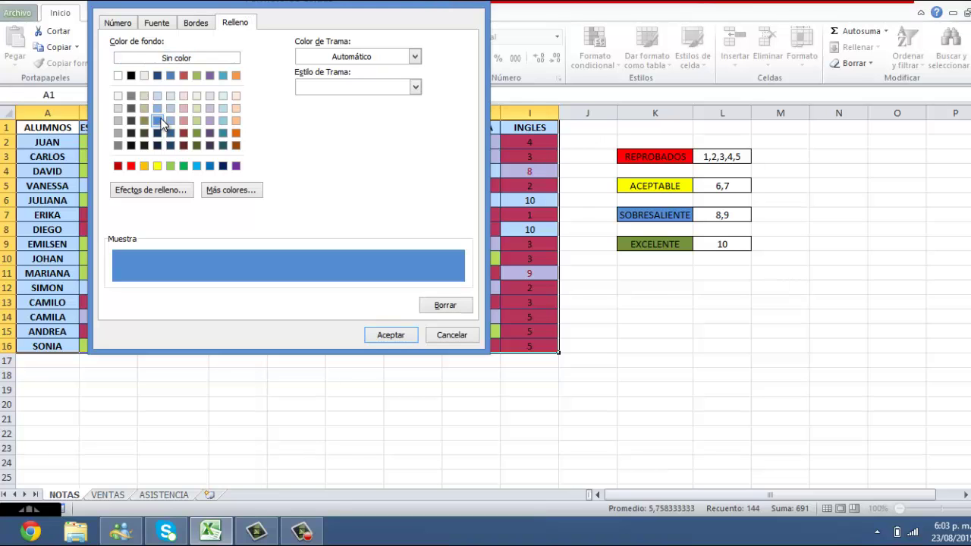
{"action": "left_click", "coordinate": [163, 23]}
{"action": "left_click", "coordinate": [388, 145]}
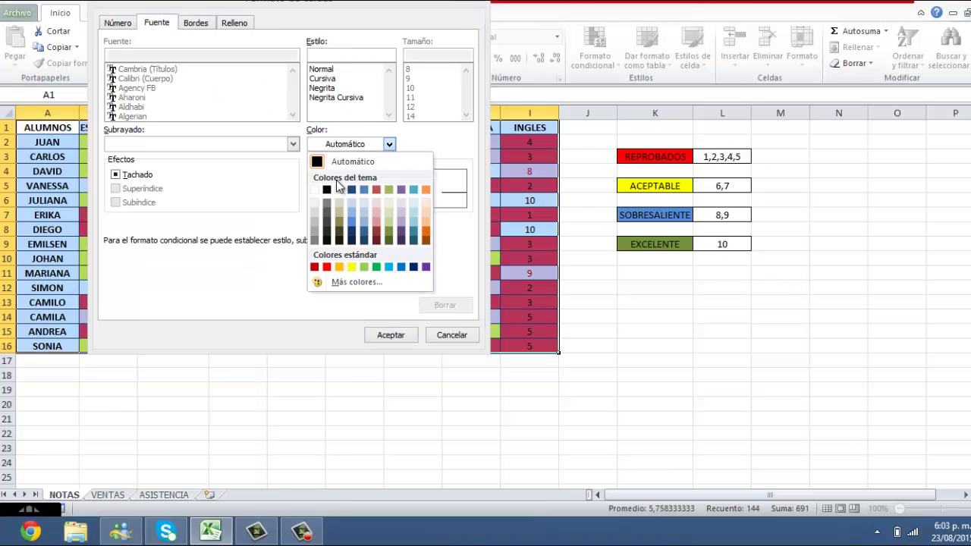
{"action": "left_click", "coordinate": [326, 189]}
{"action": "left_click", "coordinate": [391, 334]}
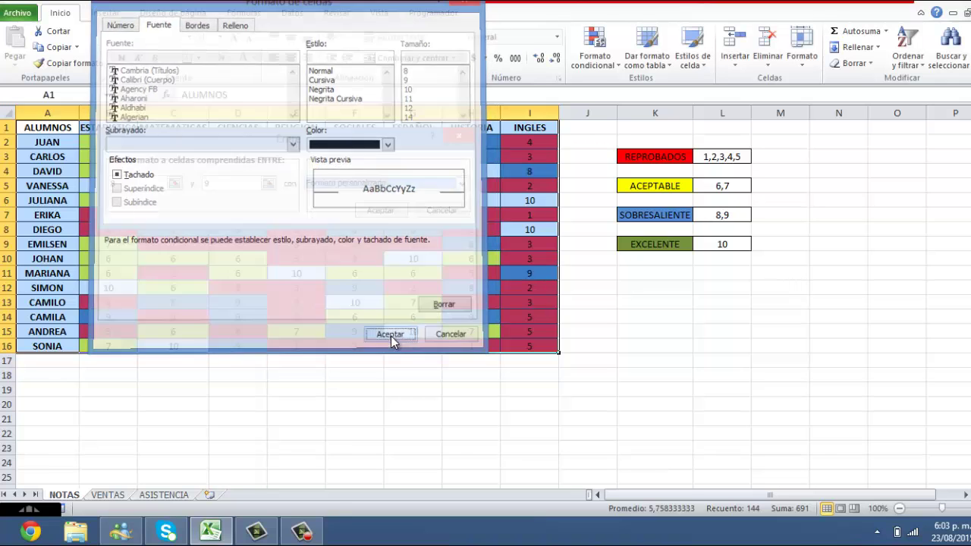
{"action": "left_click", "coordinate": [381, 209]}
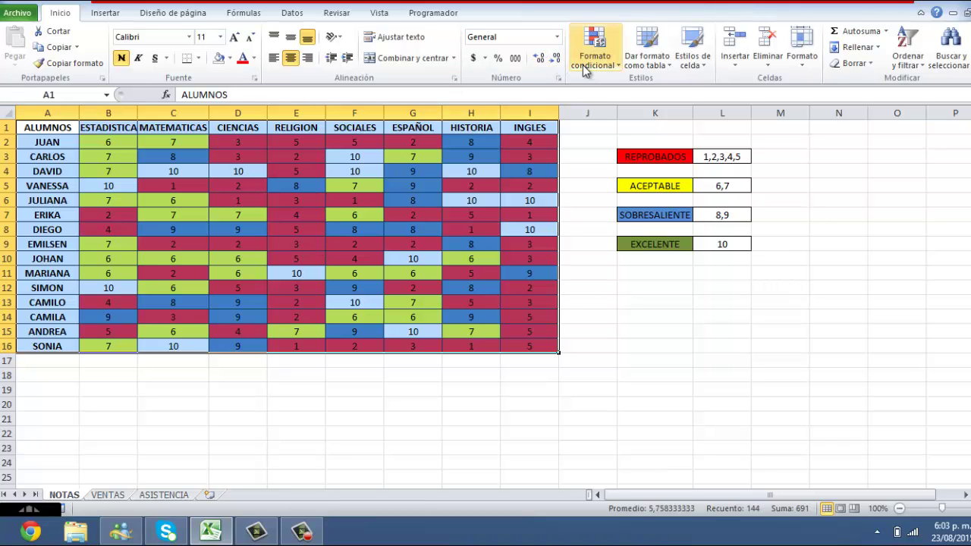
Select A1:I16 and start an 'Es igual a' rule for 10 with a custom format
{"action": "left_click_drag", "start_coordinate": [65, 126], "coordinate": [530, 346]}
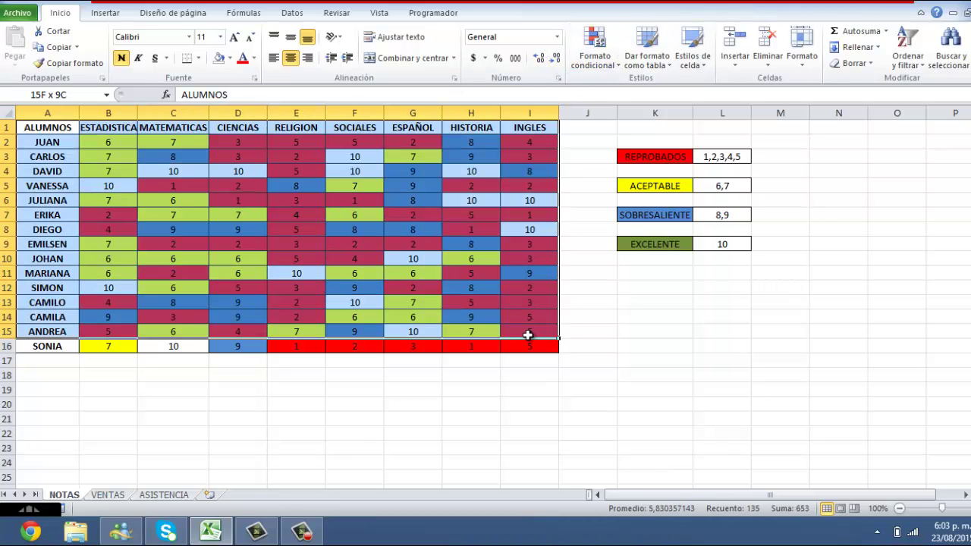
{"action": "left_click", "coordinate": [598, 63]}
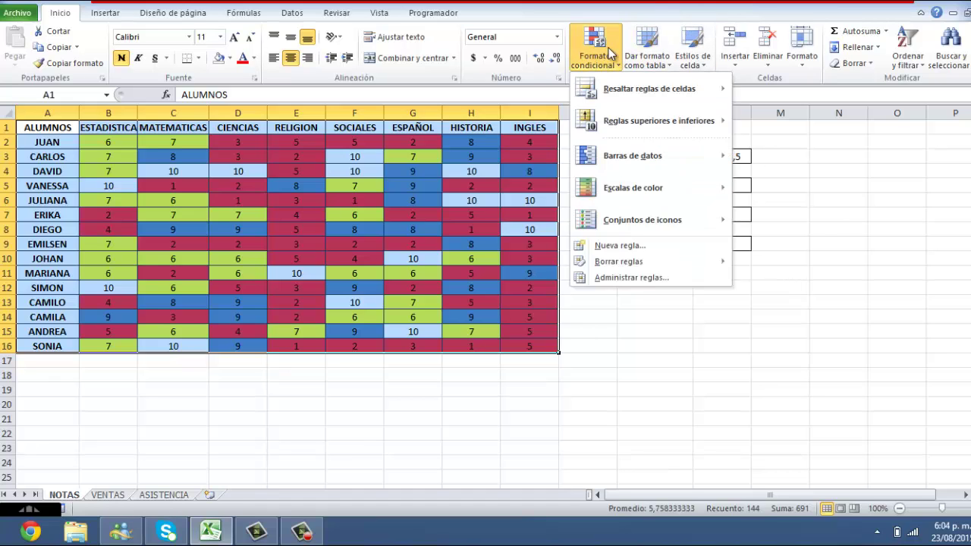
{"action": "mouse_move", "coordinate": [649, 89]}
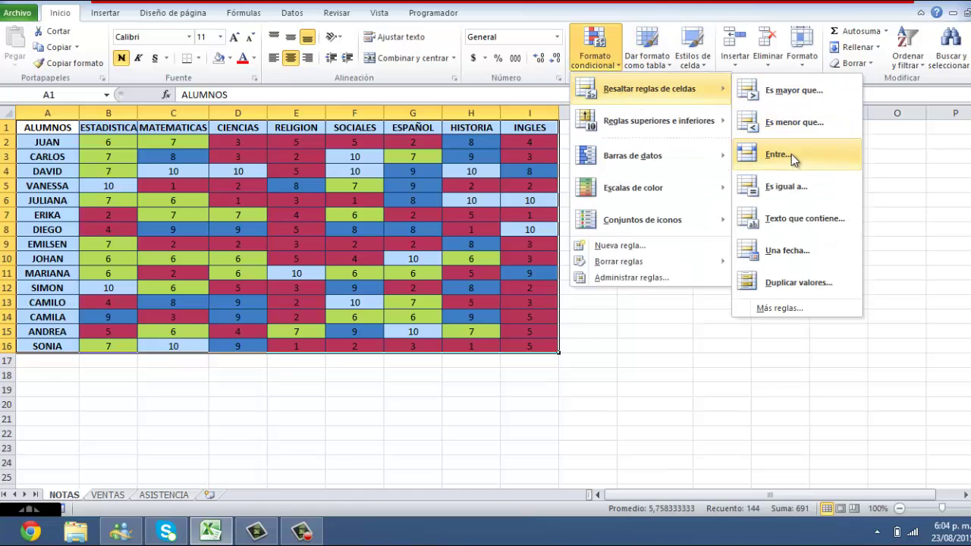
{"action": "left_click", "coordinate": [787, 196]}
{"action": "type", "text": "1"}
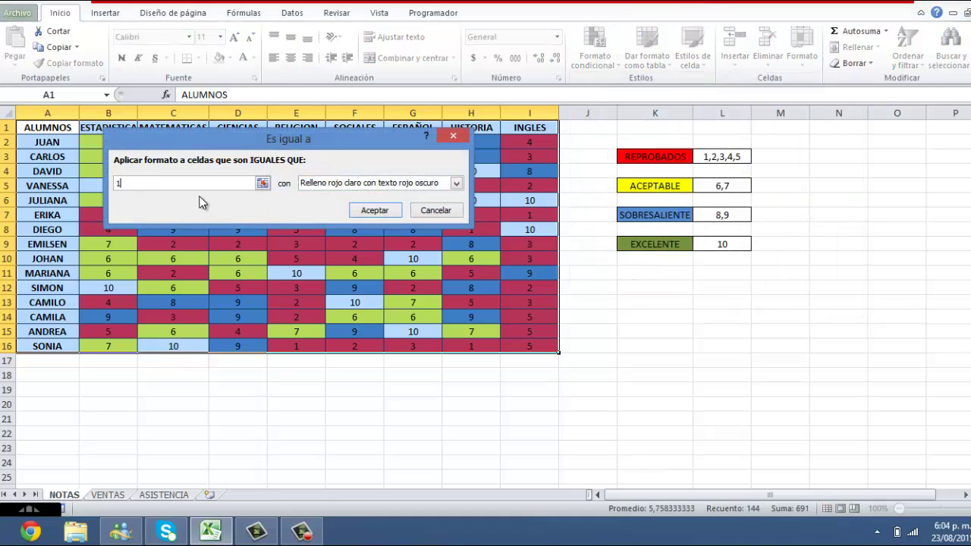
{"action": "type", "text": "0"}
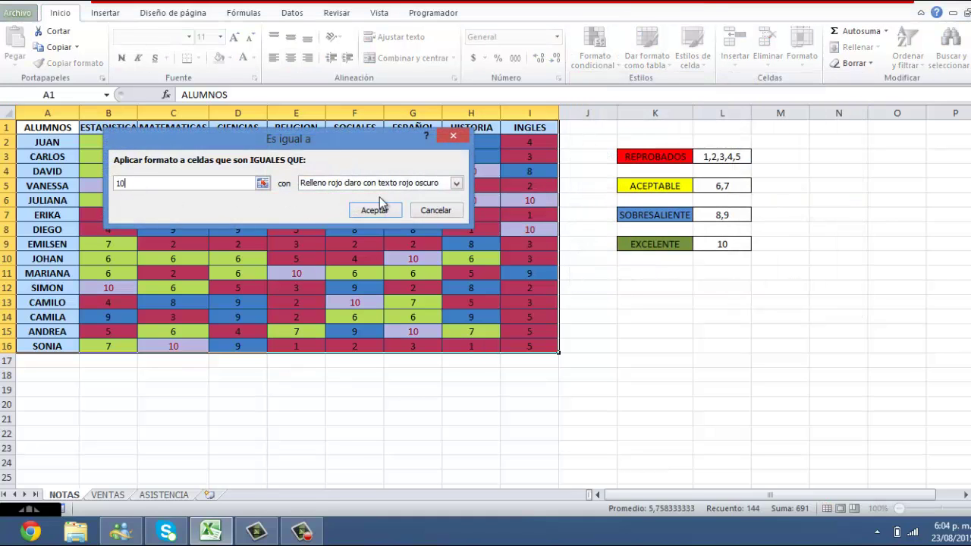
{"action": "left_click", "coordinate": [456, 183]}
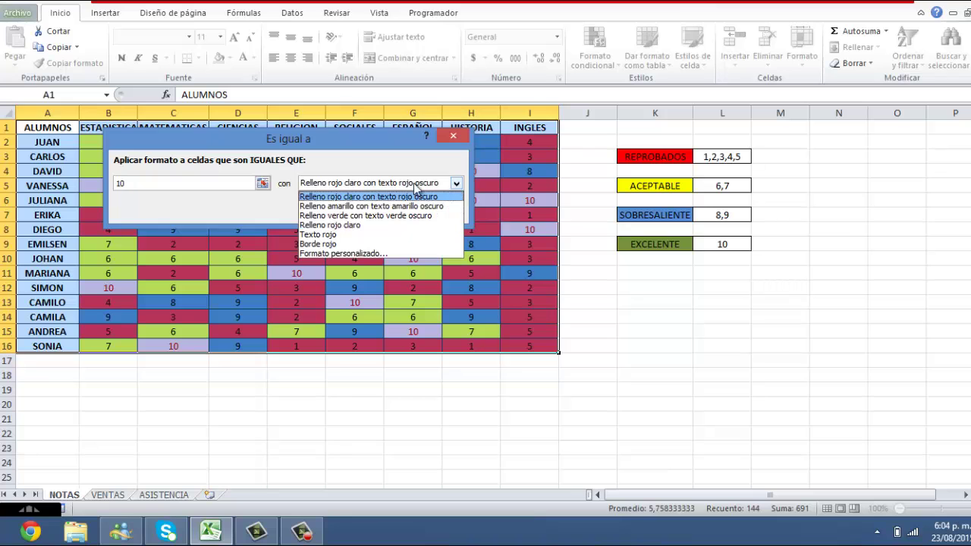
{"action": "left_click", "coordinate": [313, 253]}
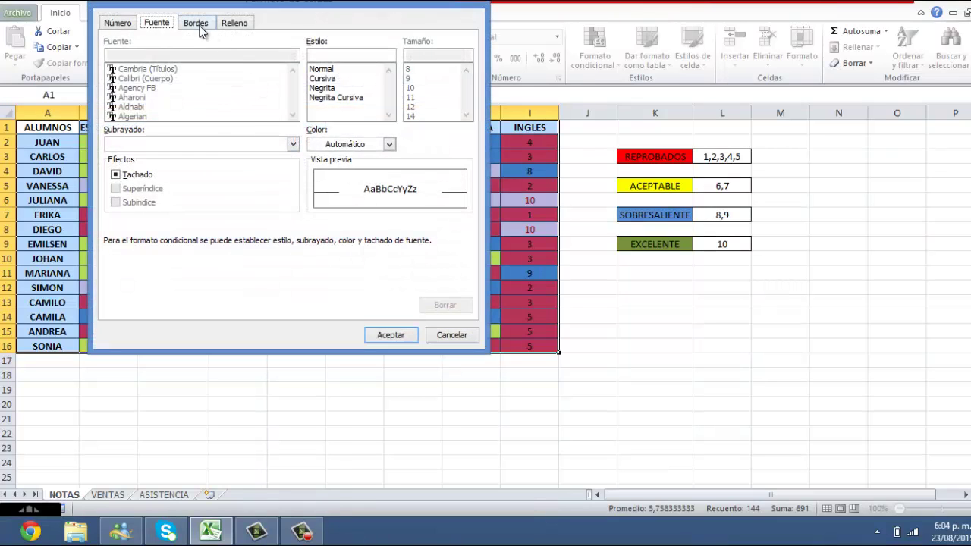
Choose a green fill with black text, apply the rule, and review the finished colour bands
{"action": "left_click", "coordinate": [196, 23]}
{"action": "left_click", "coordinate": [235, 23]}
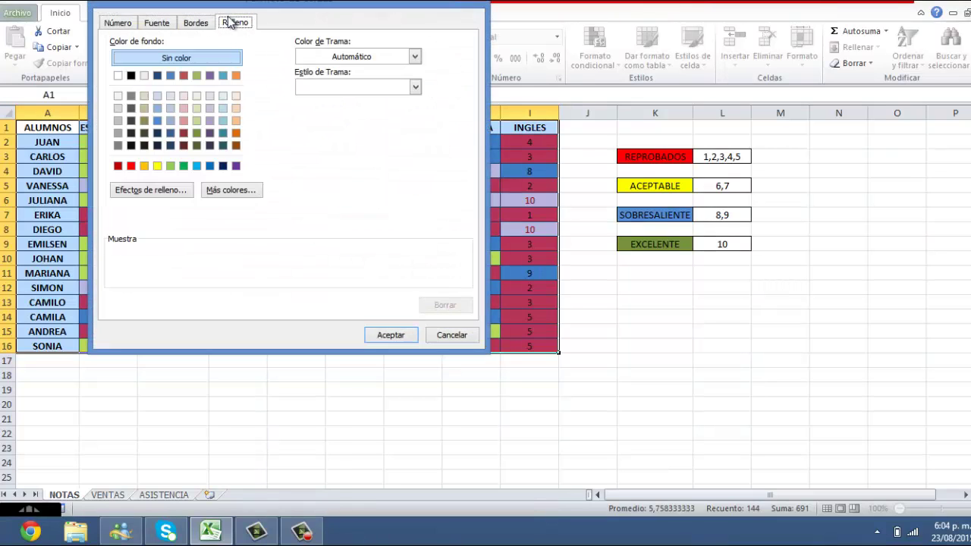
{"action": "left_click", "coordinate": [197, 134]}
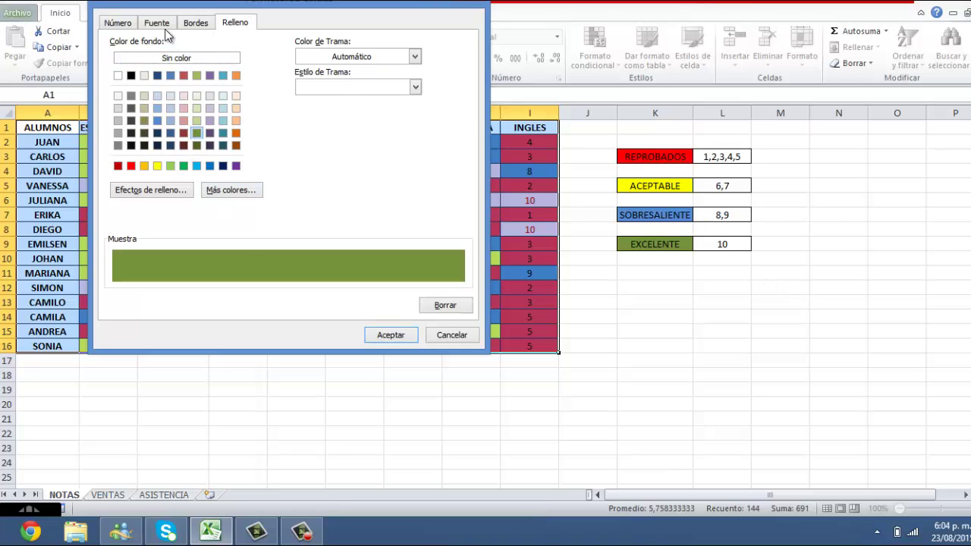
{"action": "left_click", "coordinate": [166, 25]}
{"action": "left_click", "coordinate": [351, 144]}
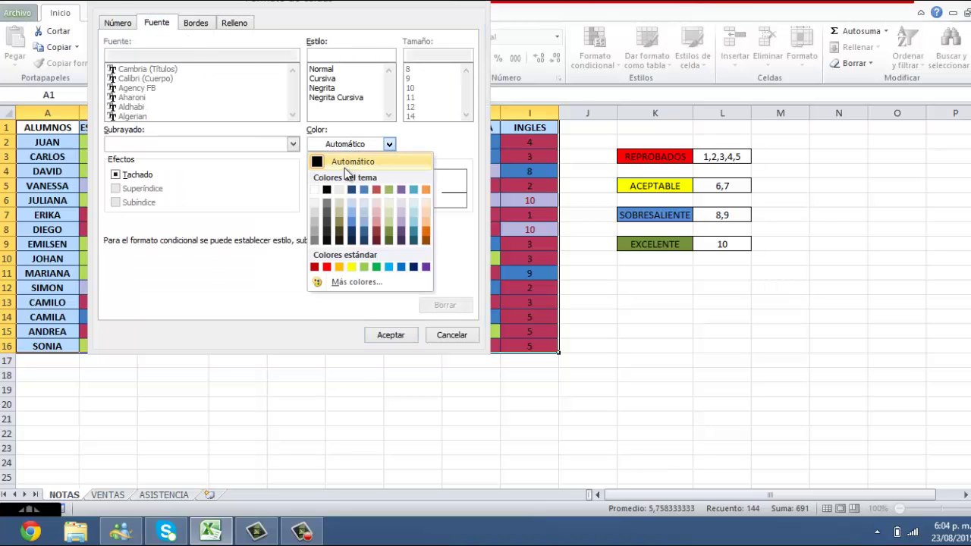
{"action": "left_click", "coordinate": [327, 190]}
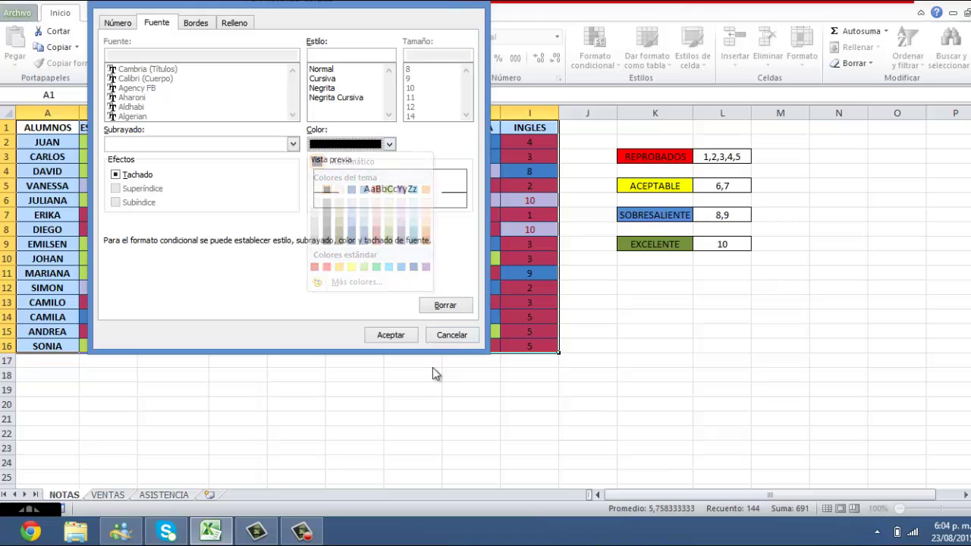
{"action": "left_click", "coordinate": [390, 336]}
{"action": "left_click", "coordinate": [375, 210]}
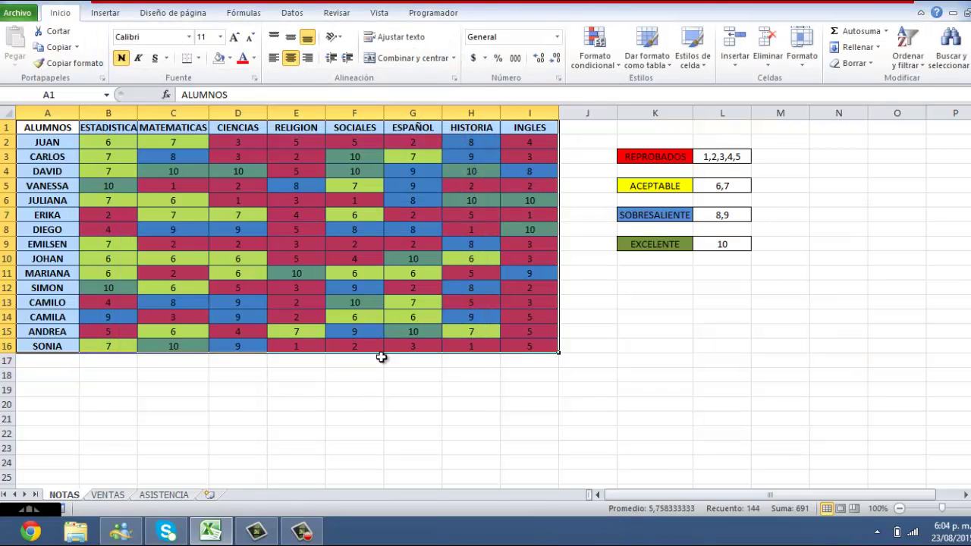
{"action": "left_click", "coordinate": [401, 389]}
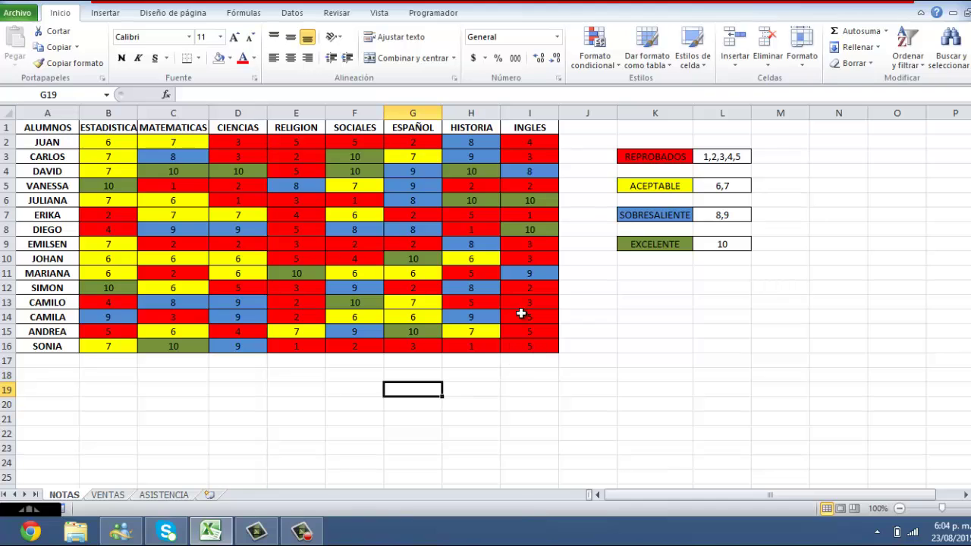
{"action": "left_click_drag", "start_coordinate": [544, 345], "coordinate": [30, 121]}
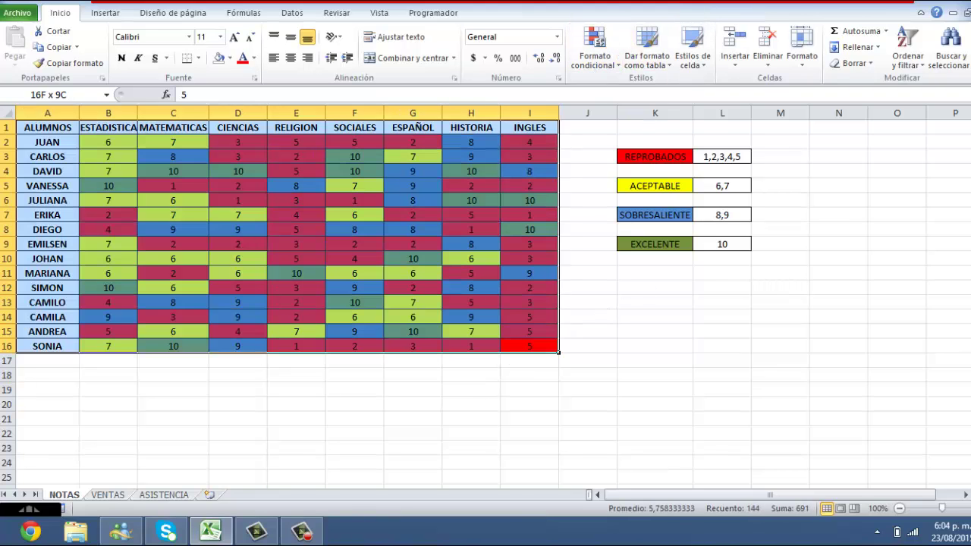